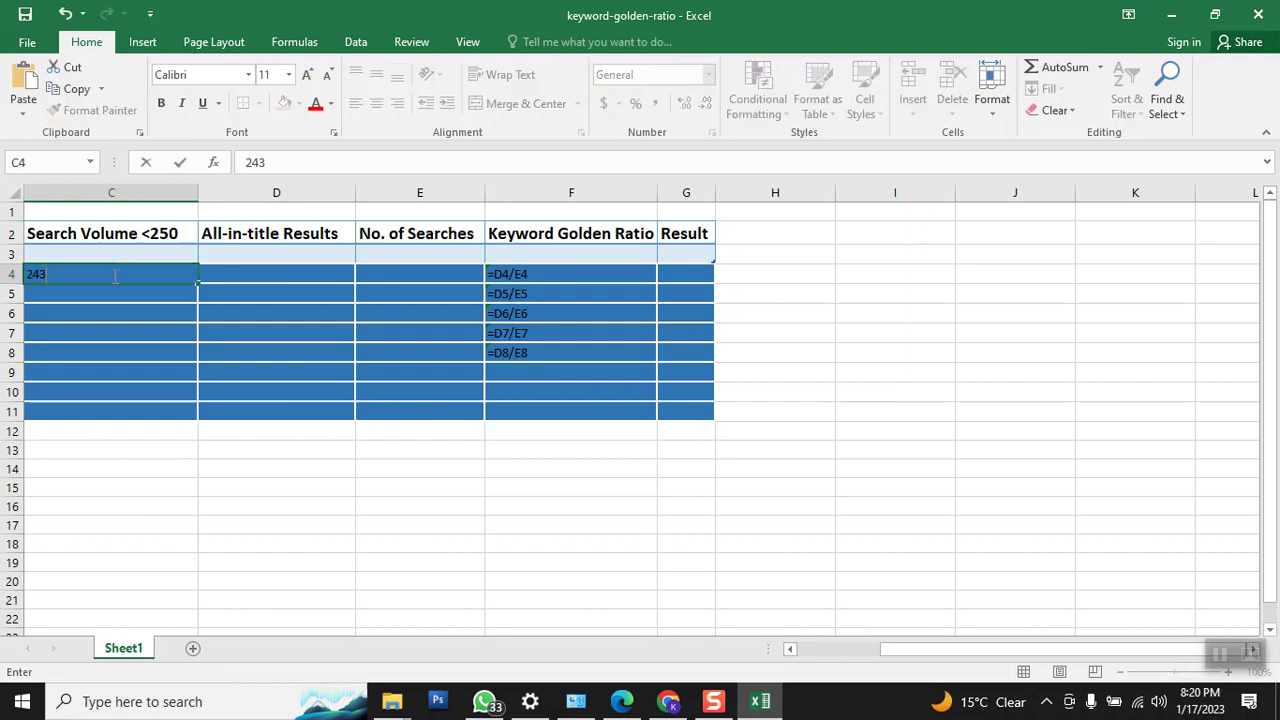
Step: Confirm the search volume of 243 in C4 and enter 34 all-in-title results in D4
key("Tab")
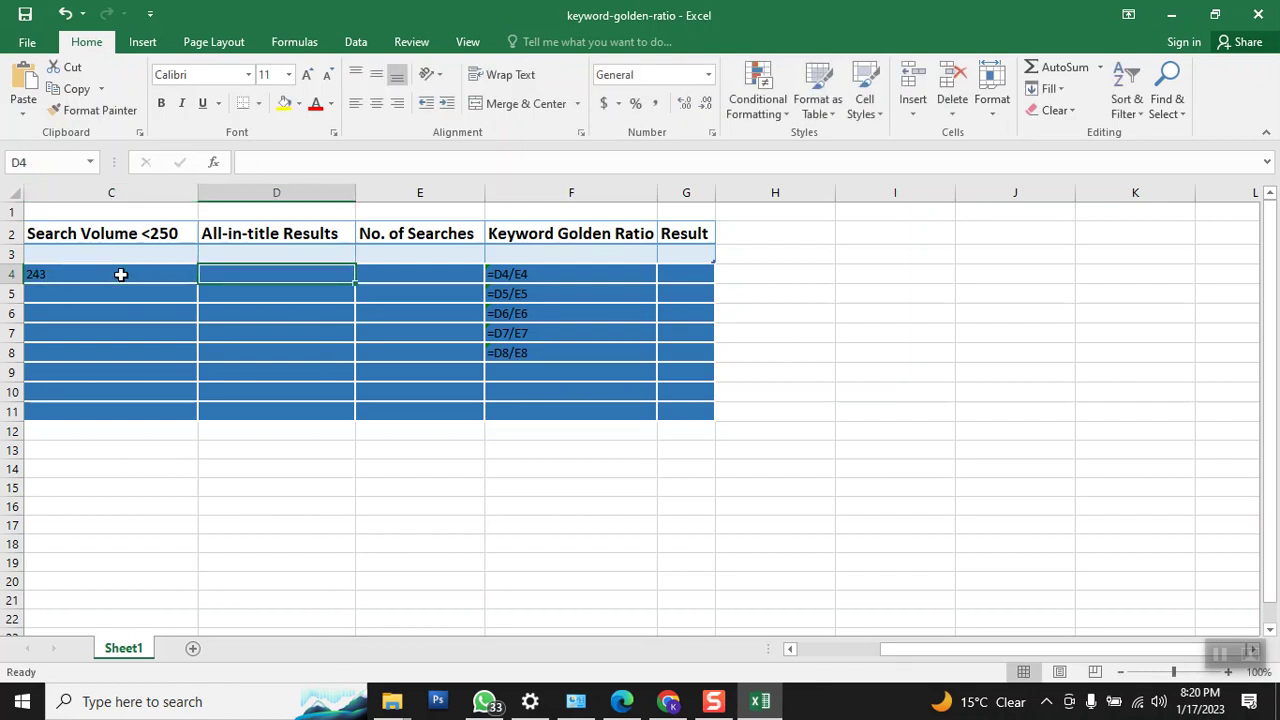
type("34")
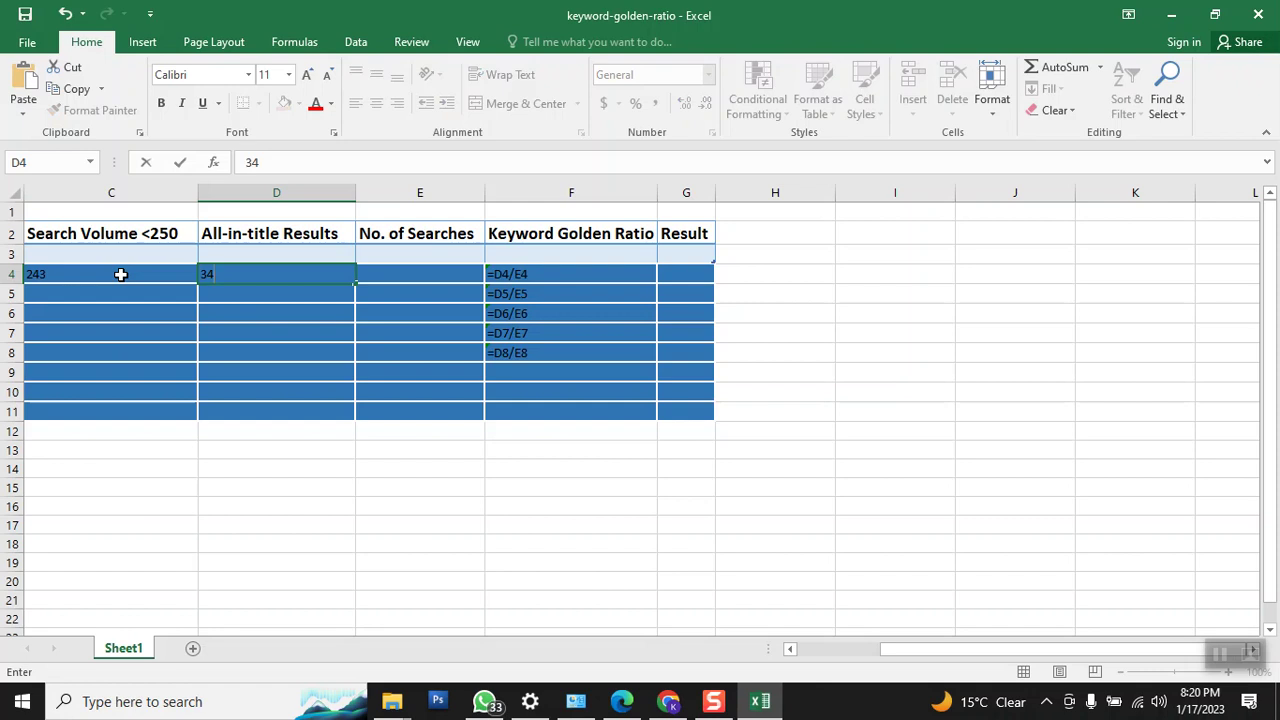
key("Return")
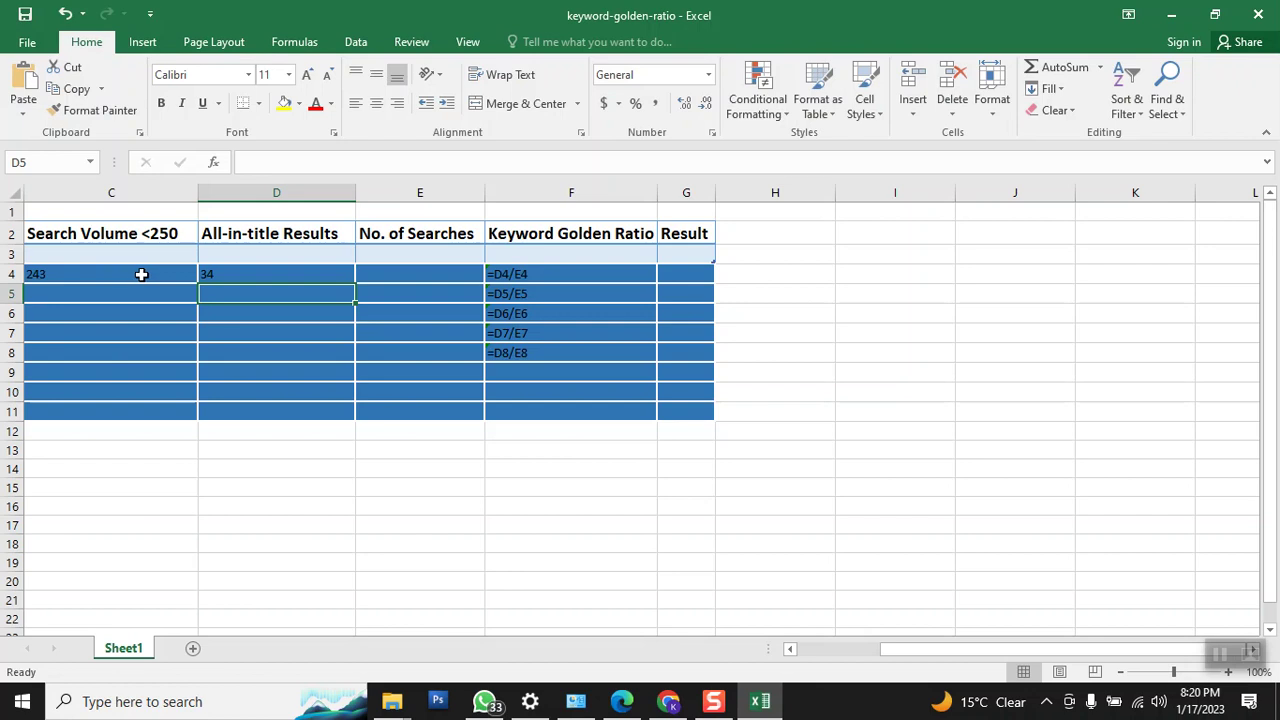
Step: Leave the ratio formula in F4 unchanged and switch the sheet from showing formulas to showing calculated values
double_click(514, 273)
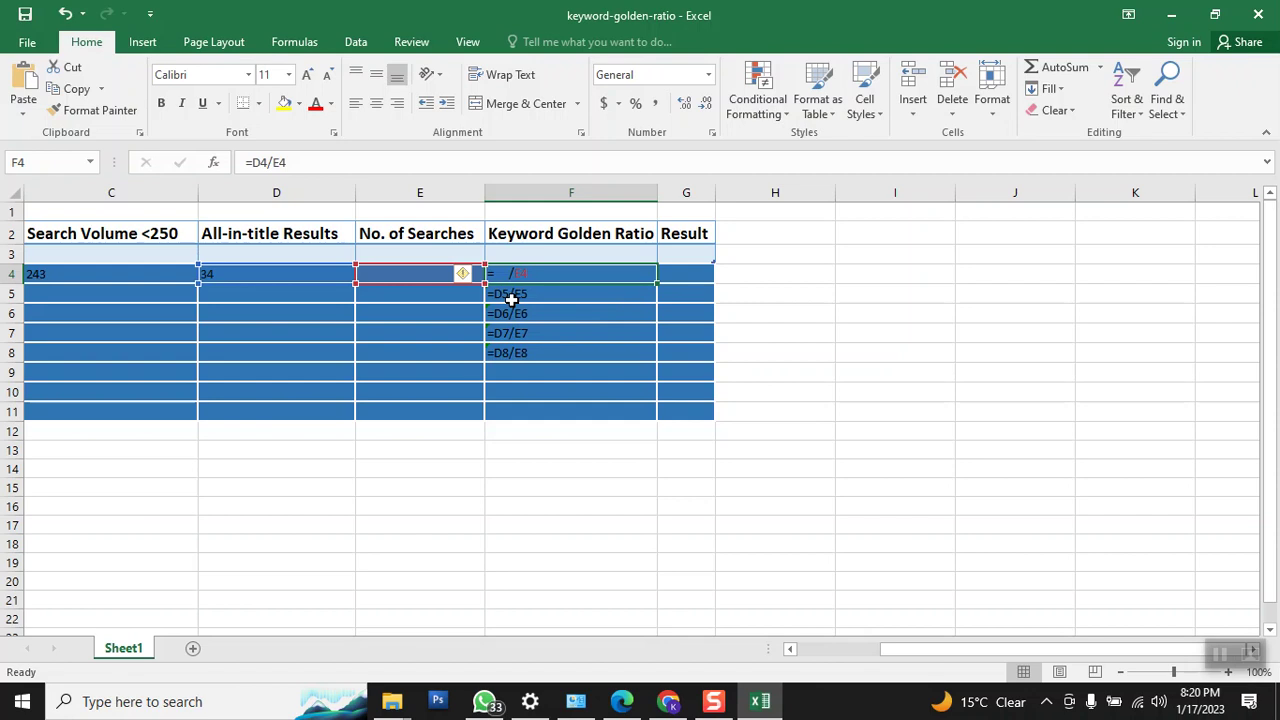
left_click(487, 432)
double_click(507, 277)
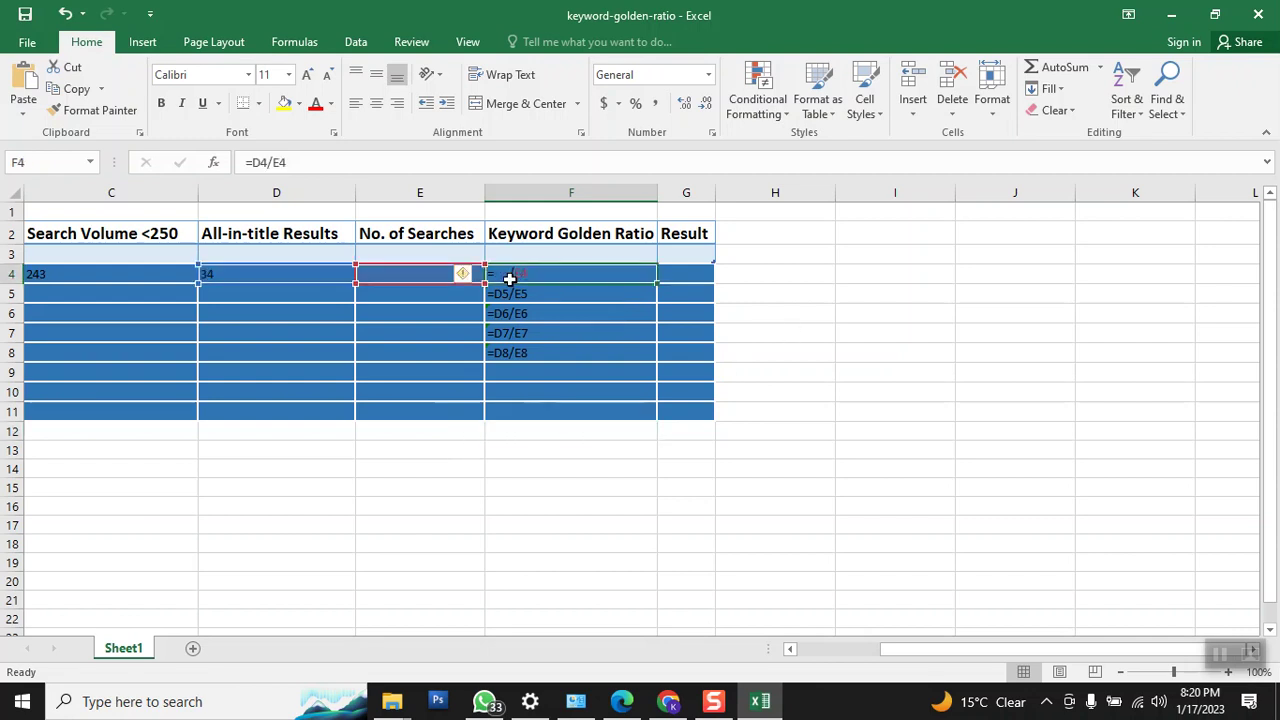
key("Escape")
key("ctrl+grave")
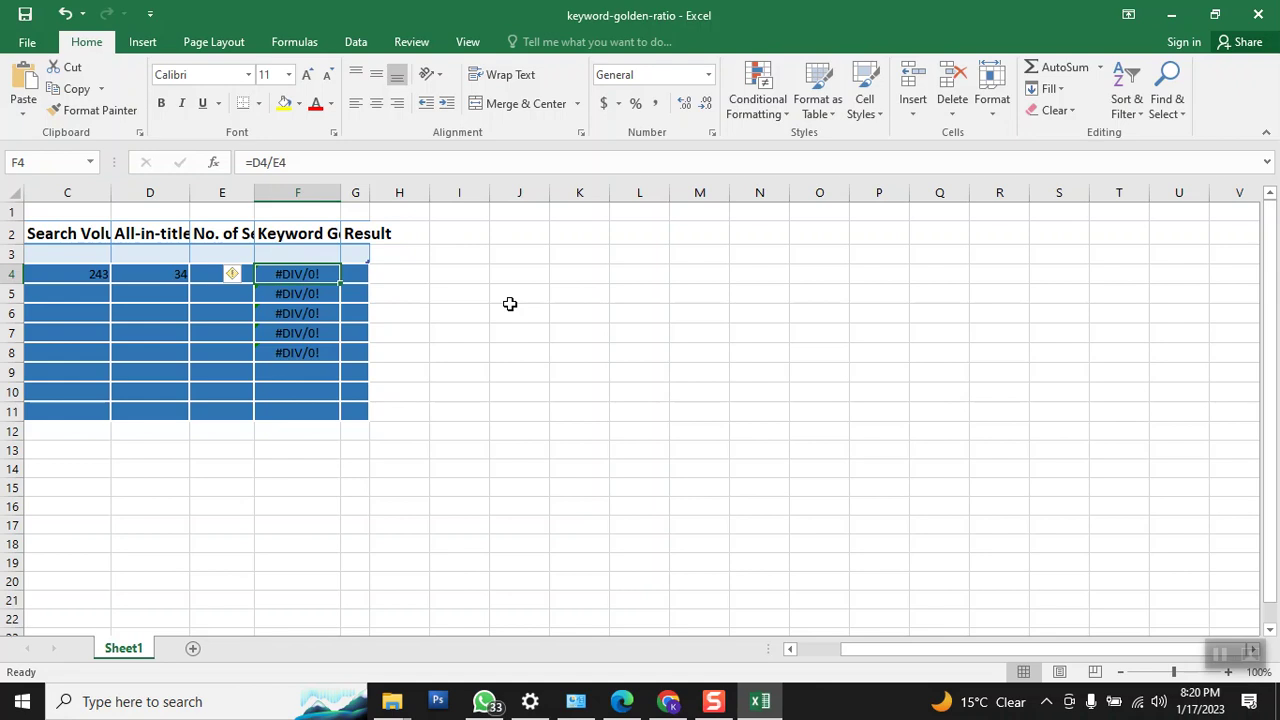
Step: Replace the keyword golden ratio formula in F4 with =D4/C4, dividing all-in-title results by search volume
left_click(308, 297)
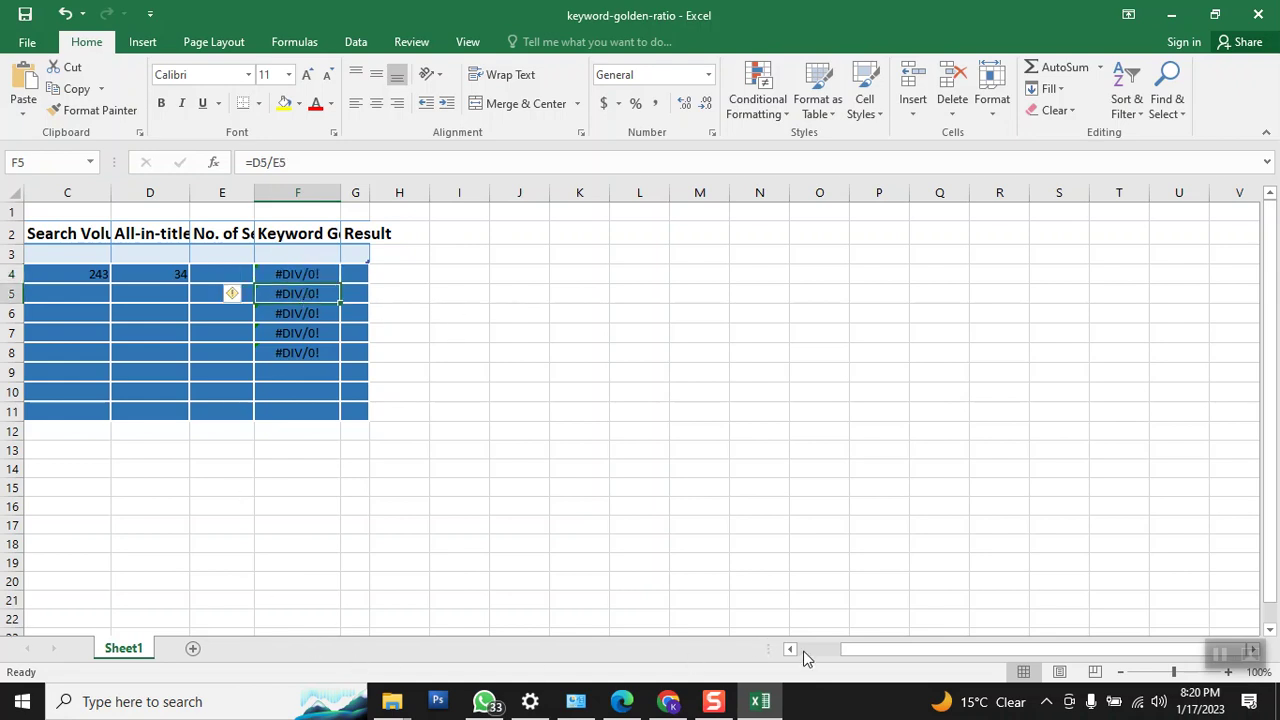
left_click_drag(806, 657, 800, 654)
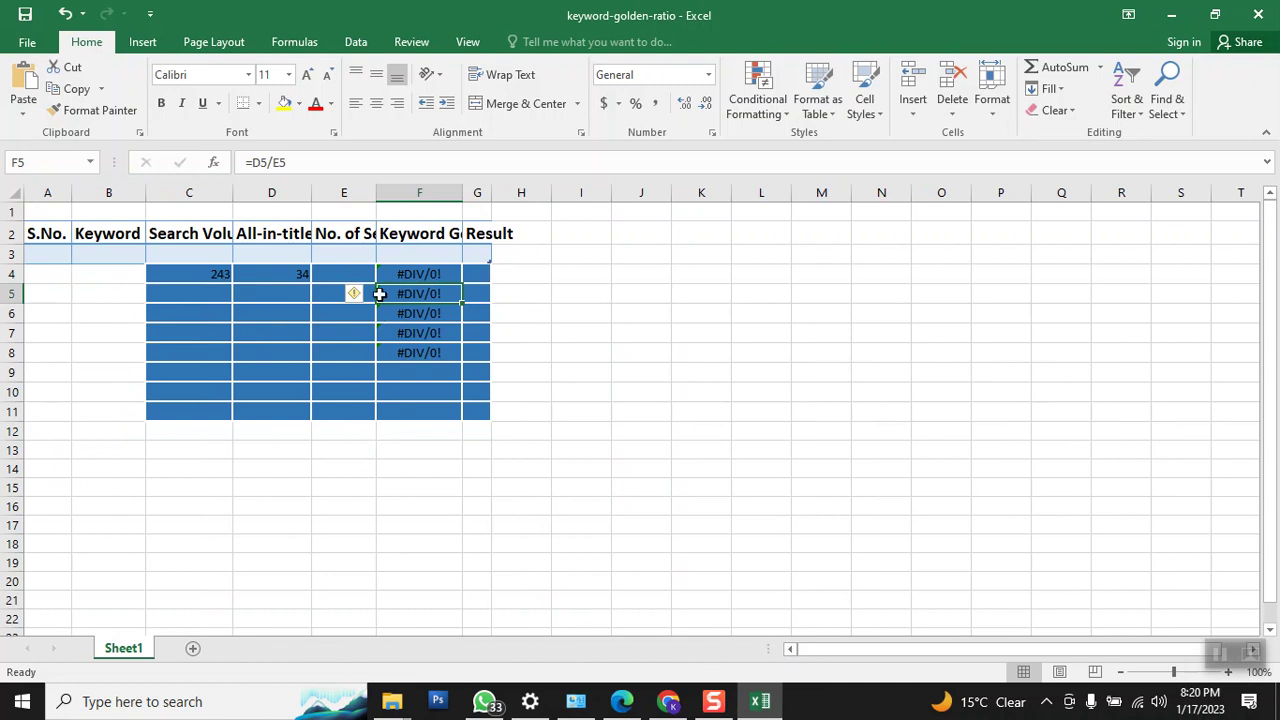
left_click(397, 273)
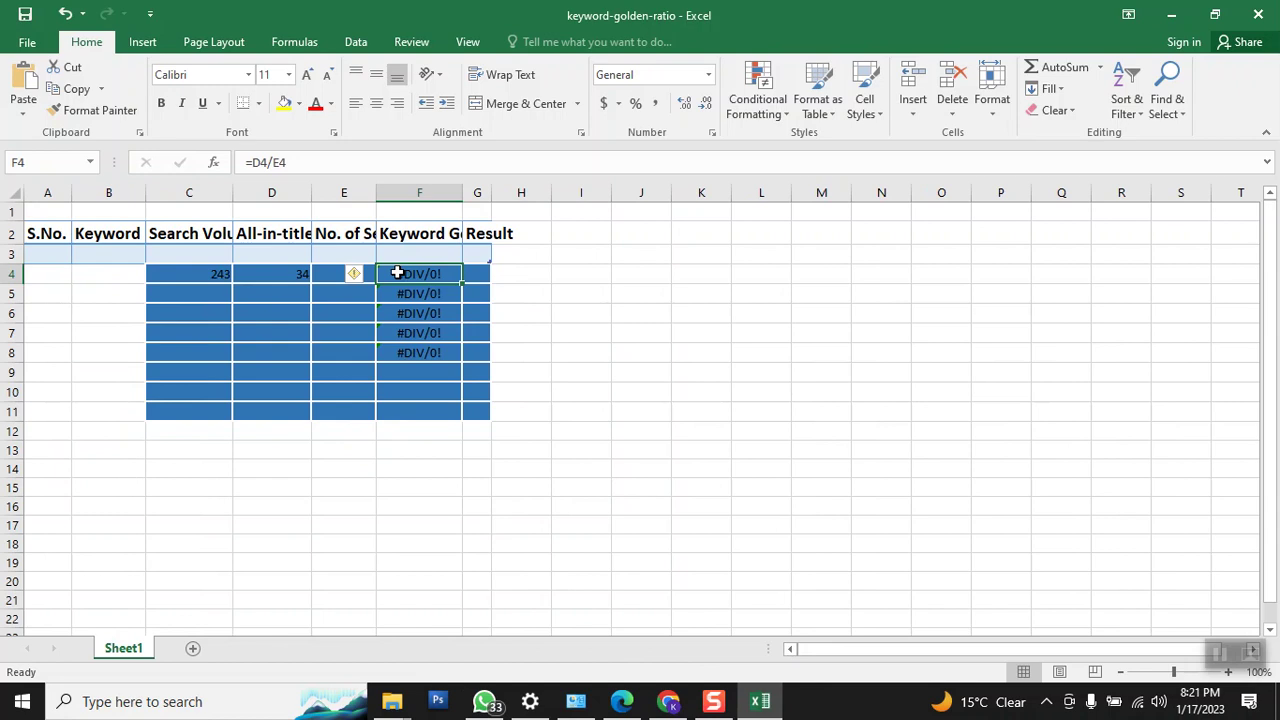
double_click(400, 273)
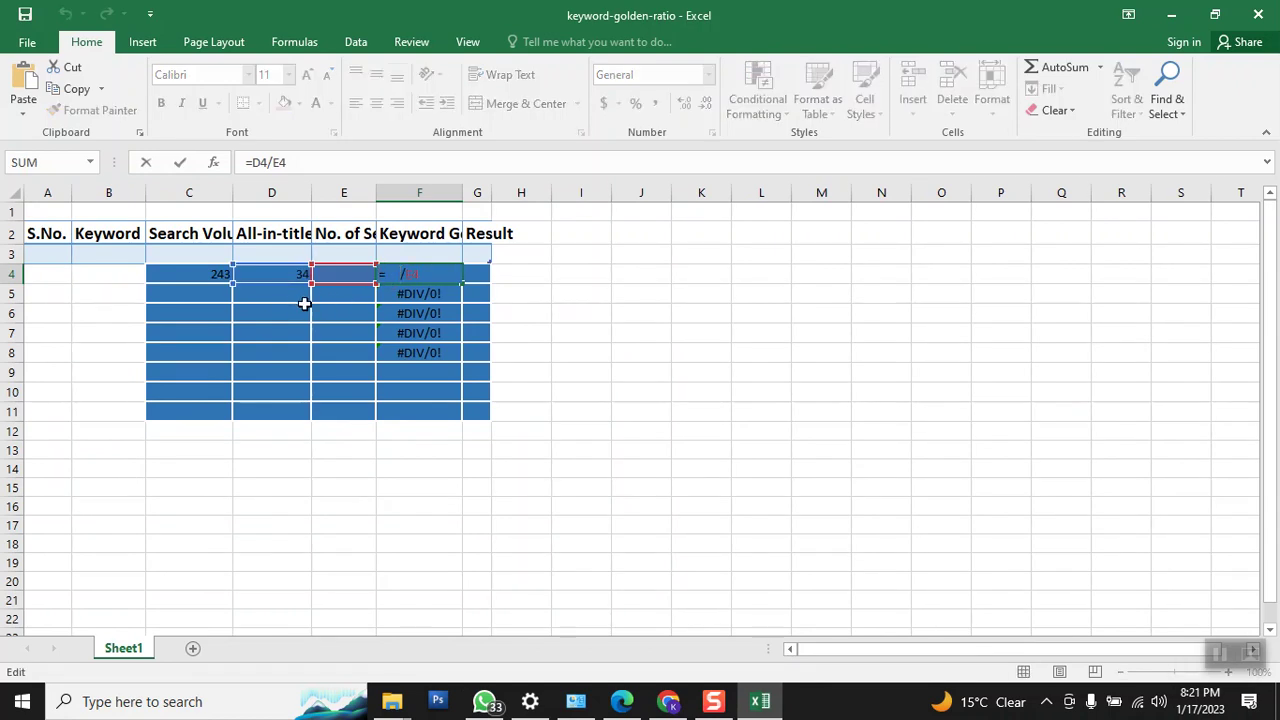
left_click(291, 273)
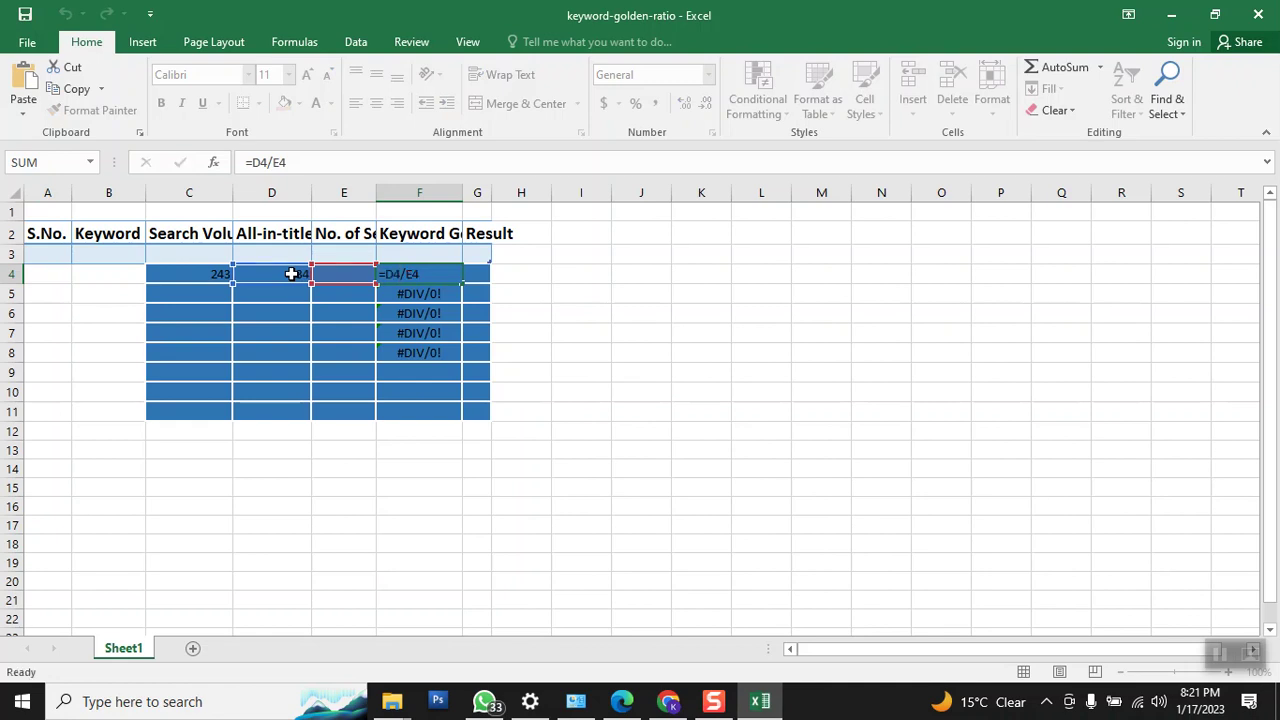
left_click(419, 275)
type("=")
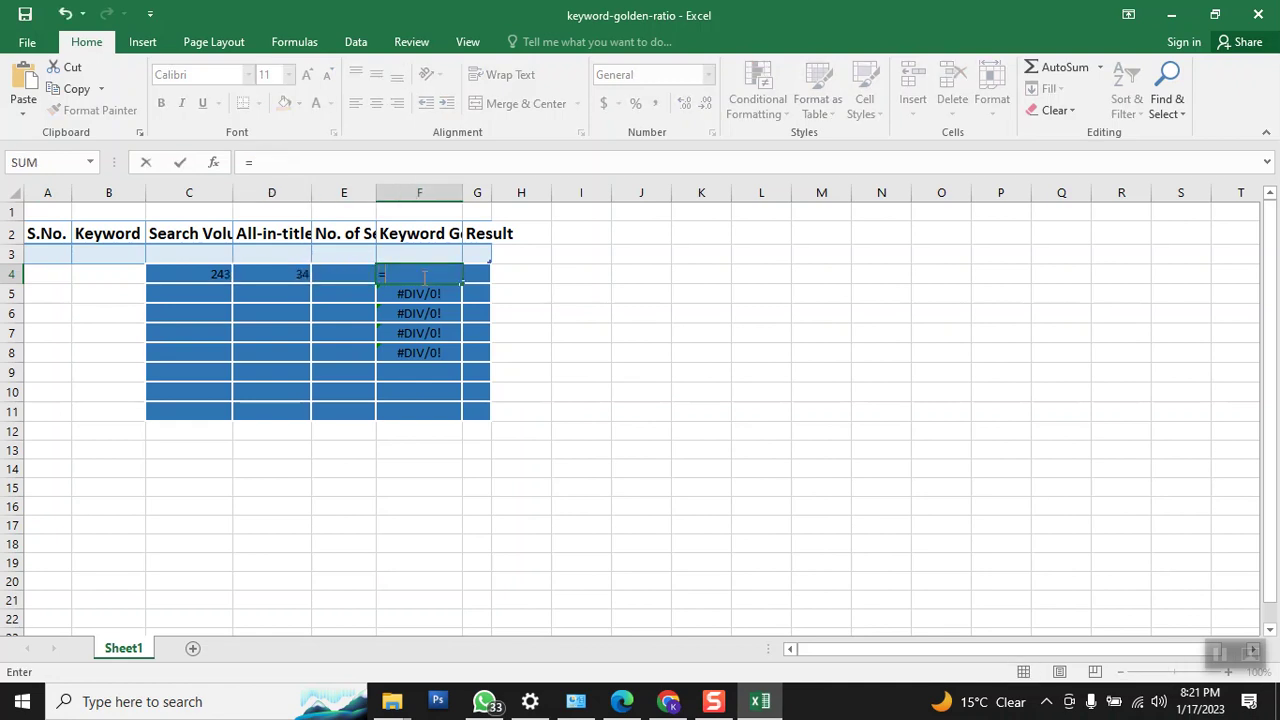
left_click(276, 272)
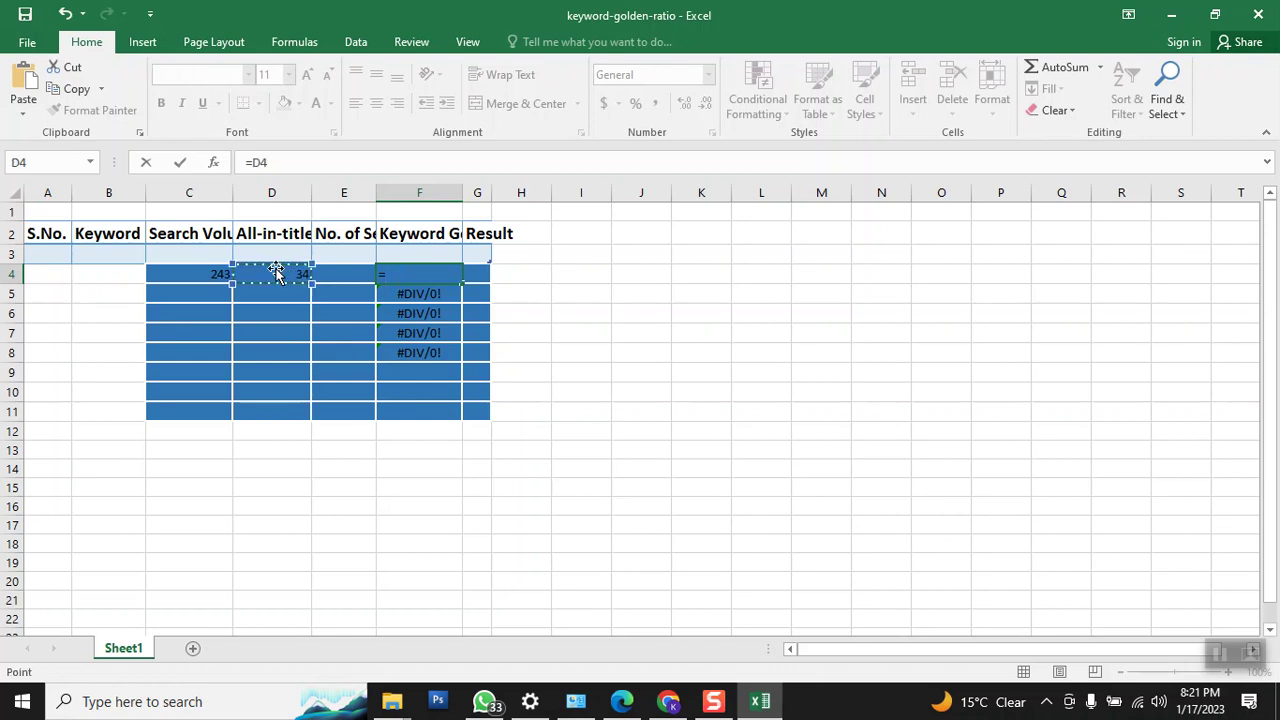
type("/")
left_click(191, 272)
key("Return")
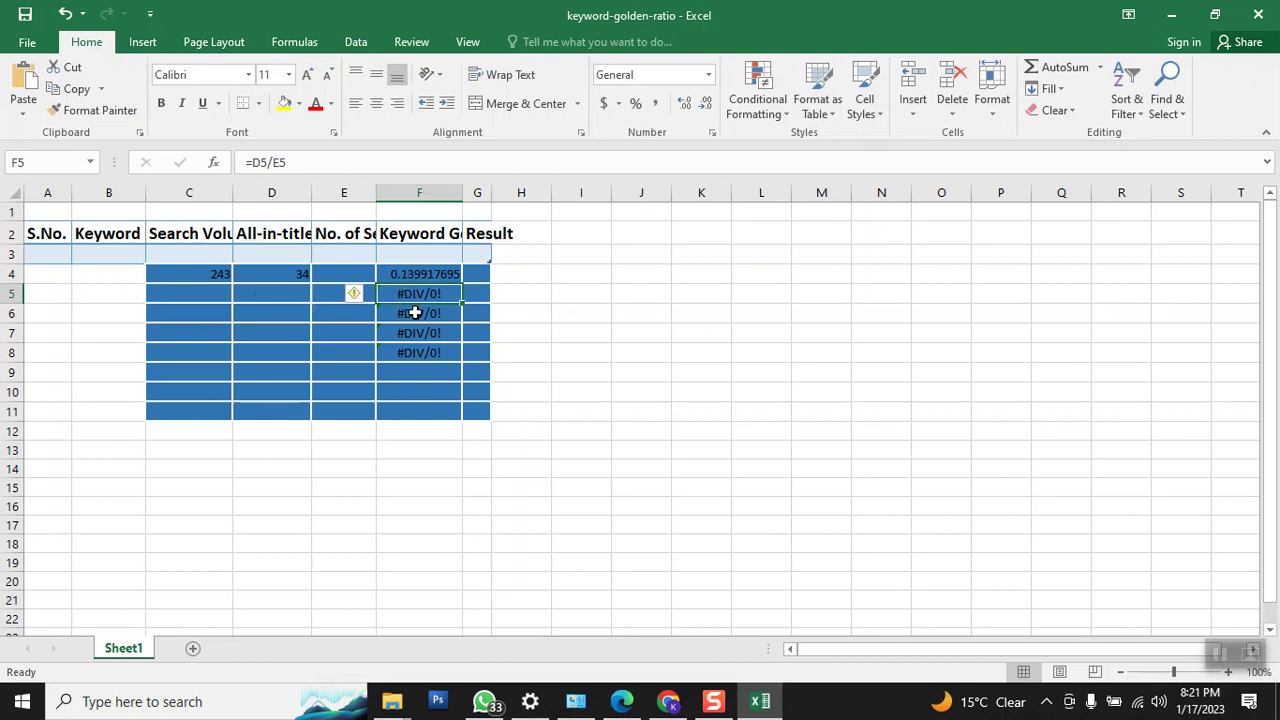
Step: Magnify the sheet to 178% and reduce the ratio in F4 to two decimal places
left_click(1192, 672)
left_click(609, 350)
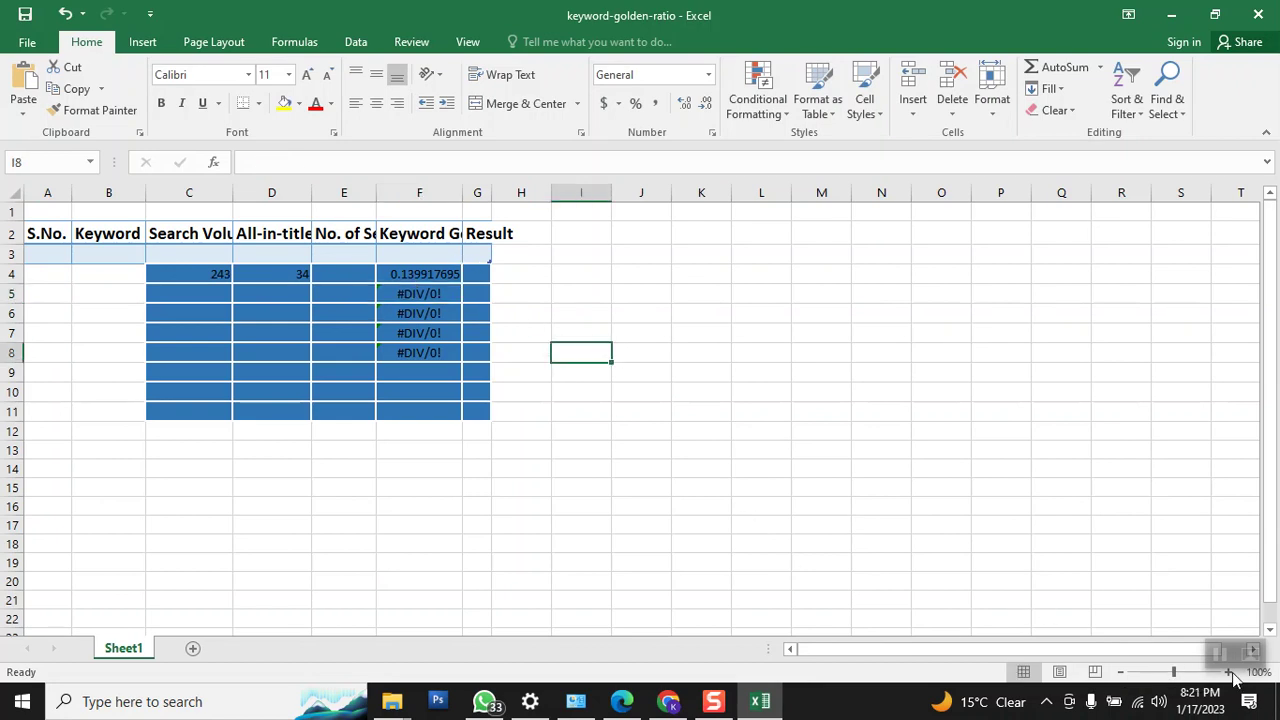
left_click(1186, 672)
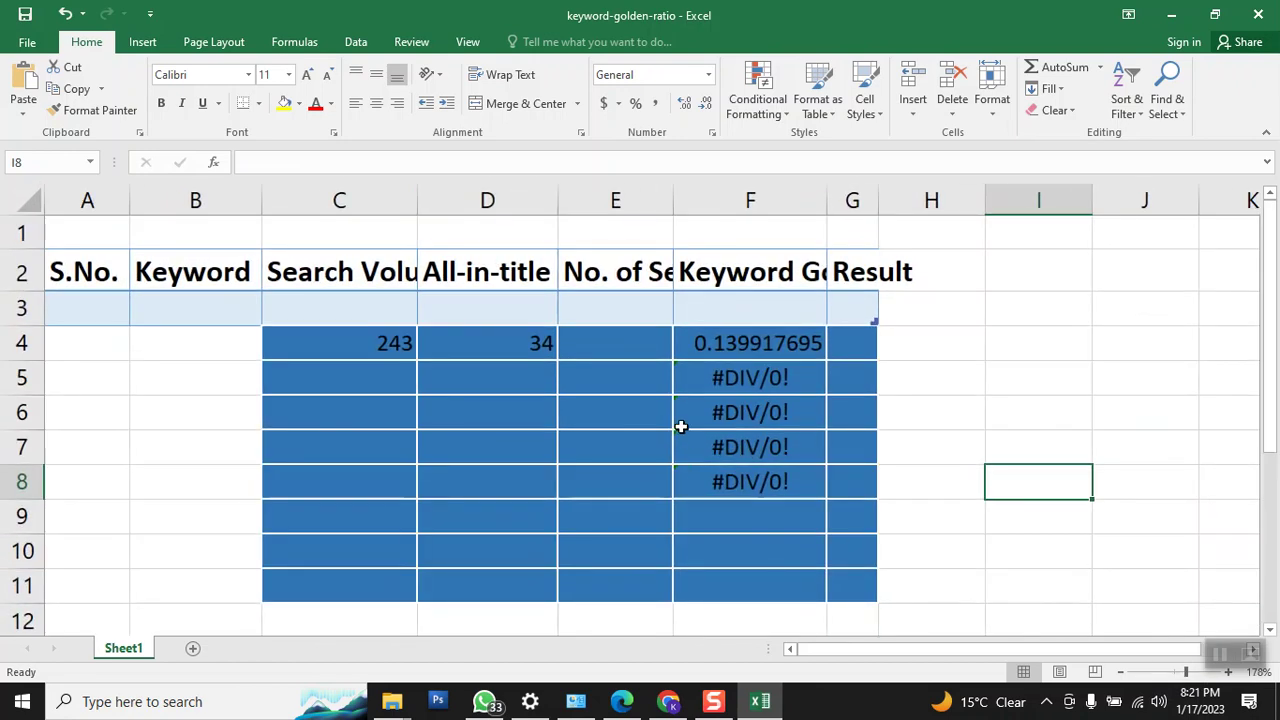
left_click(731, 340)
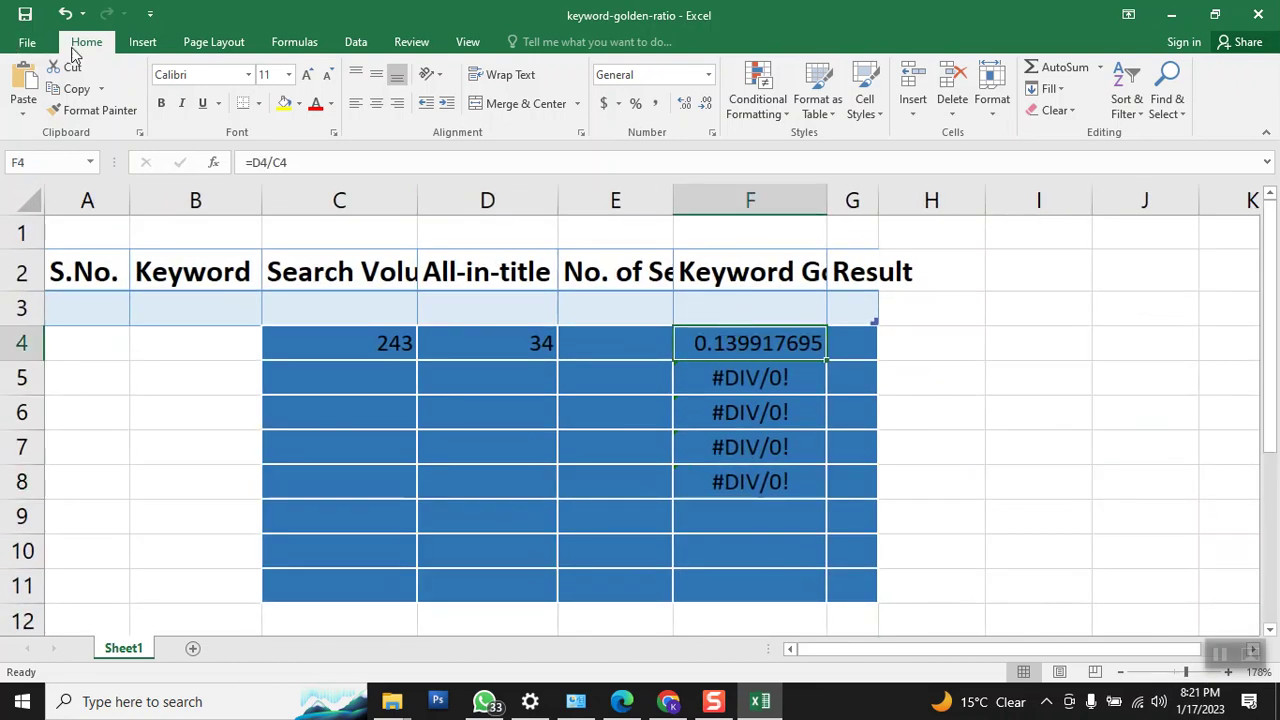
left_click(703, 106)
left_click(705, 106)
left_click(705, 106)
left_click(705, 106)
left_click(705, 106)
left_click(705, 106)
left_click(705, 106)
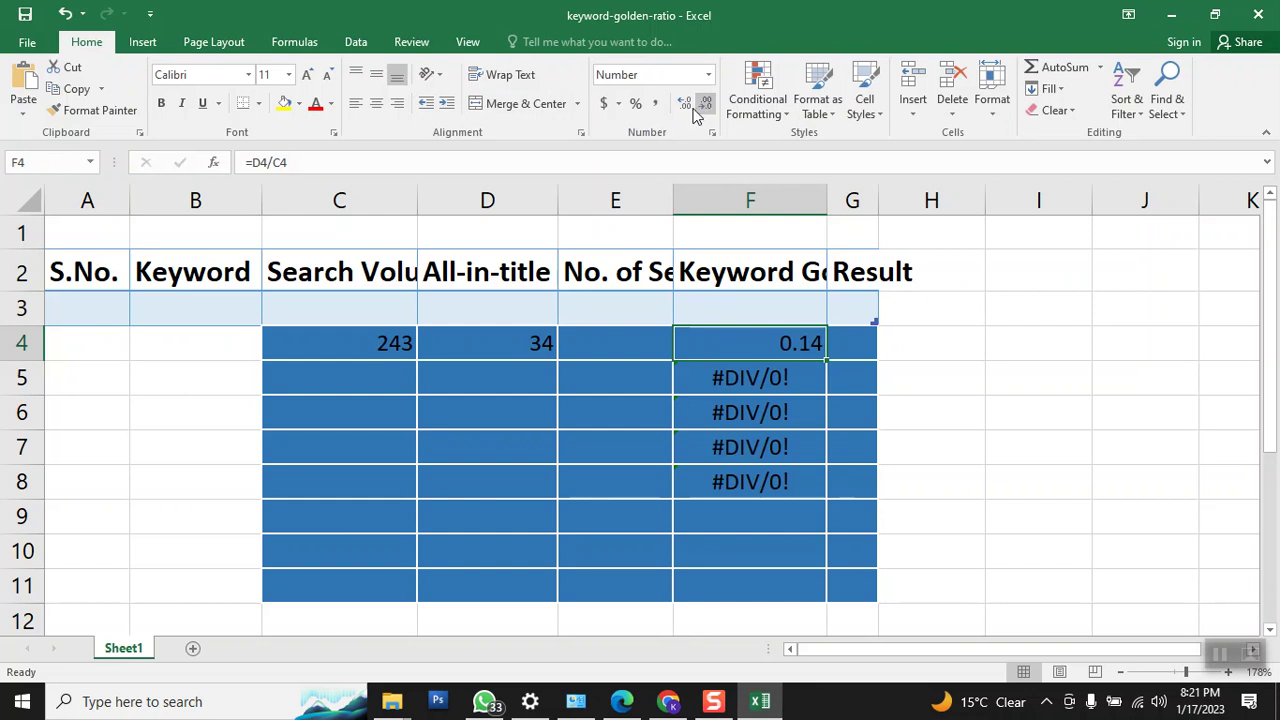
Step: Consult the rating ranges in the Keyword Golden Ratio PDF in Edge, return to Excel and set the all-in-title results in D4 to 7
left_click(622, 701)
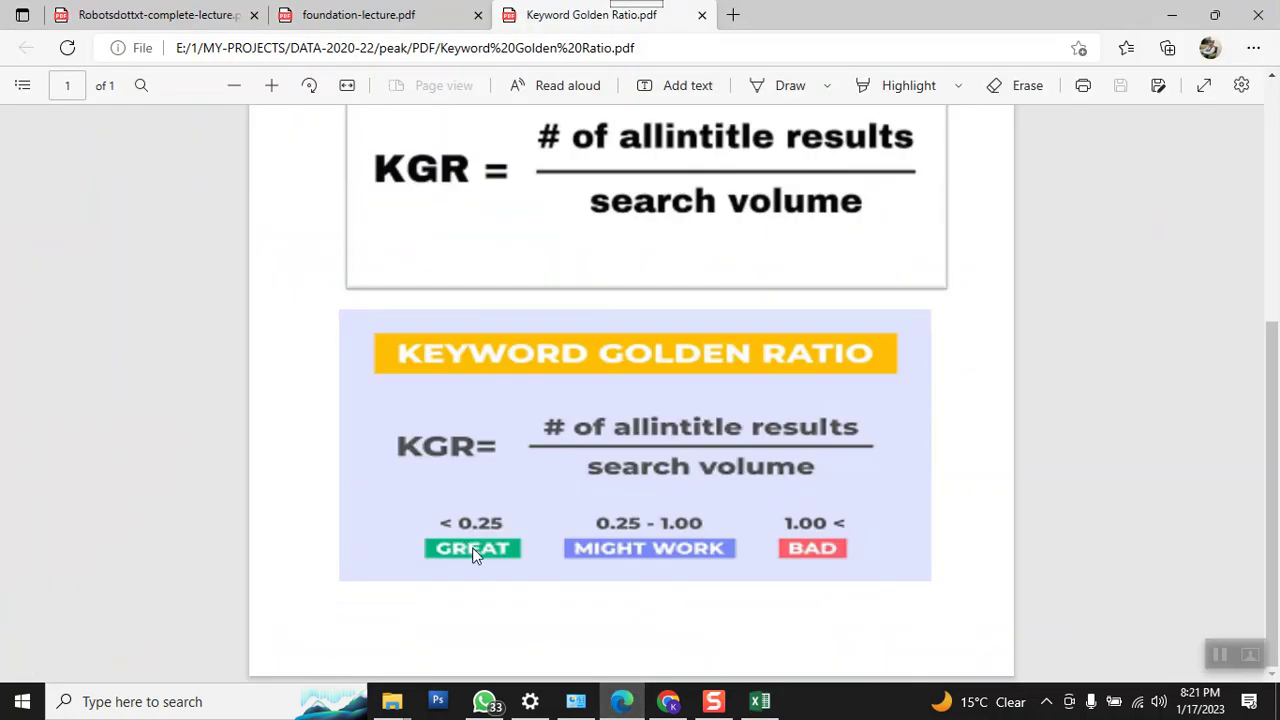
left_click(760, 701)
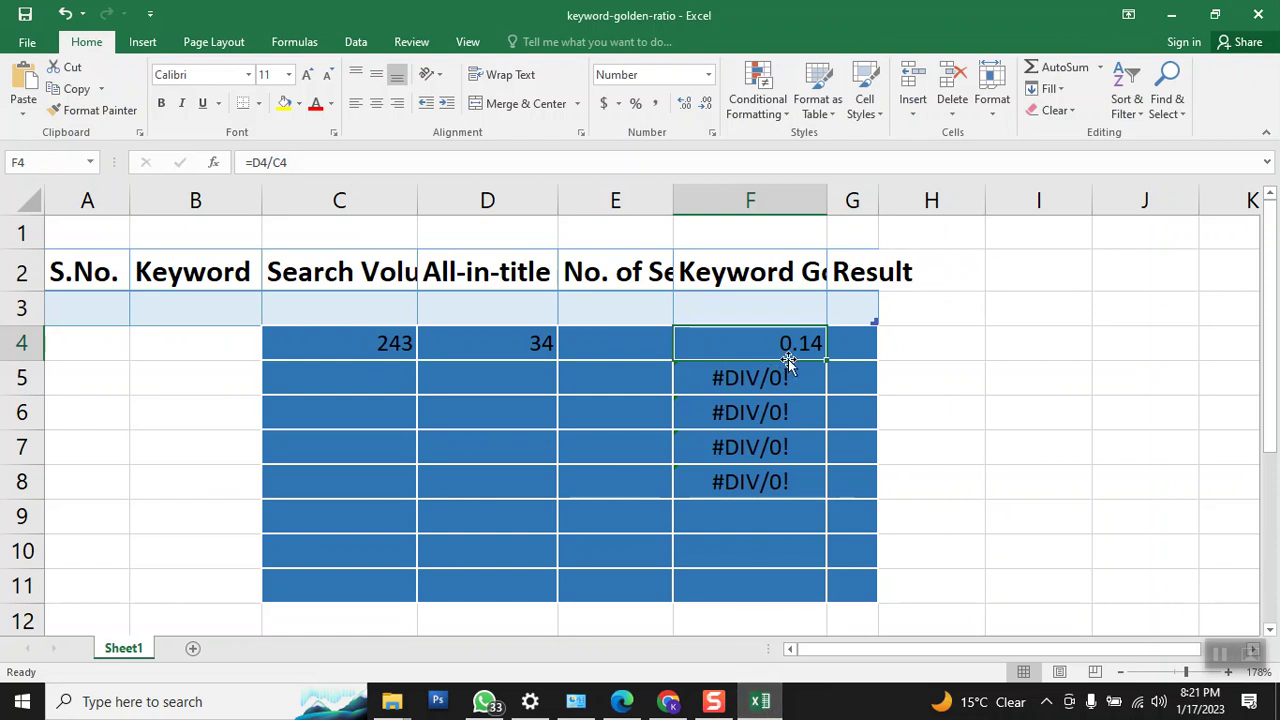
left_click(388, 343)
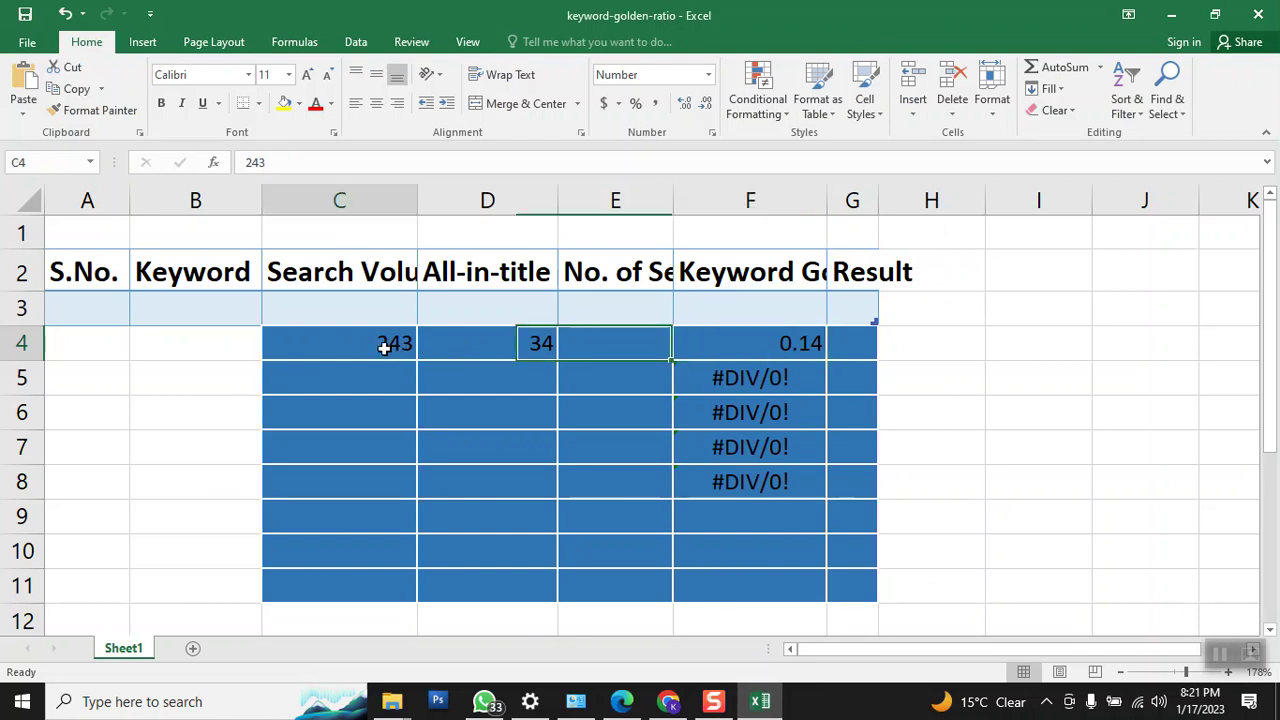
left_click(462, 342)
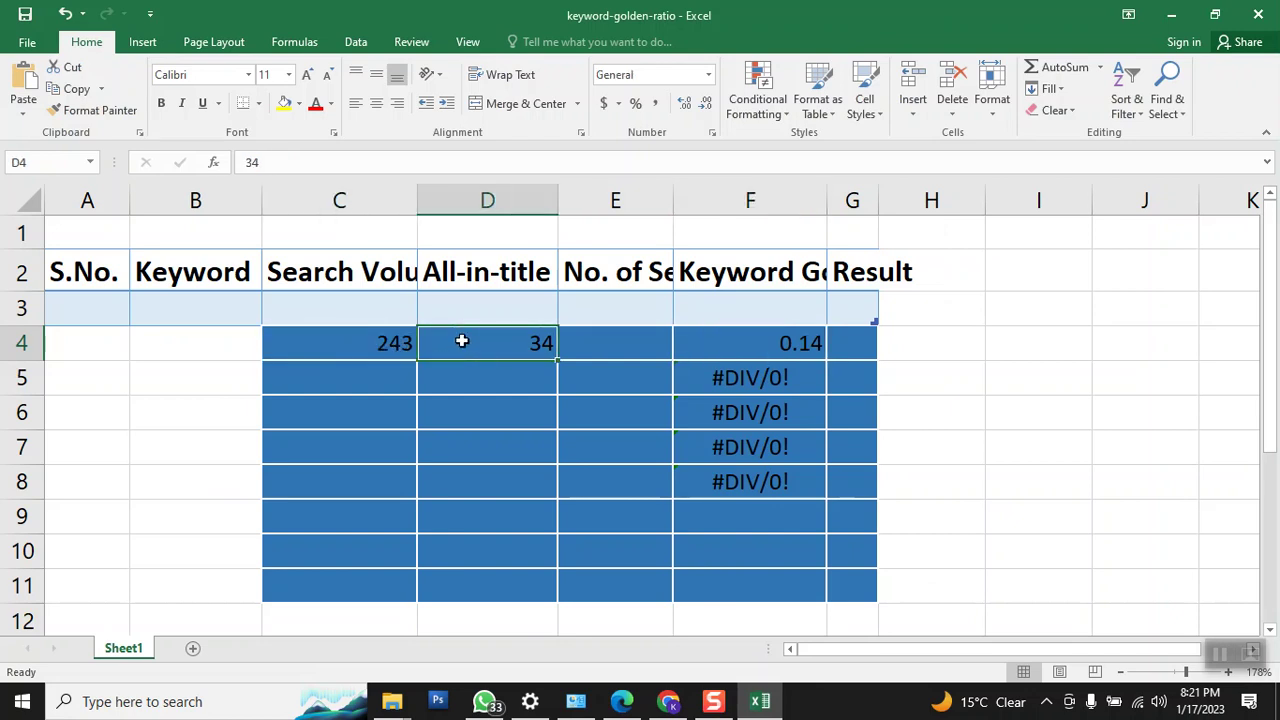
type("7")
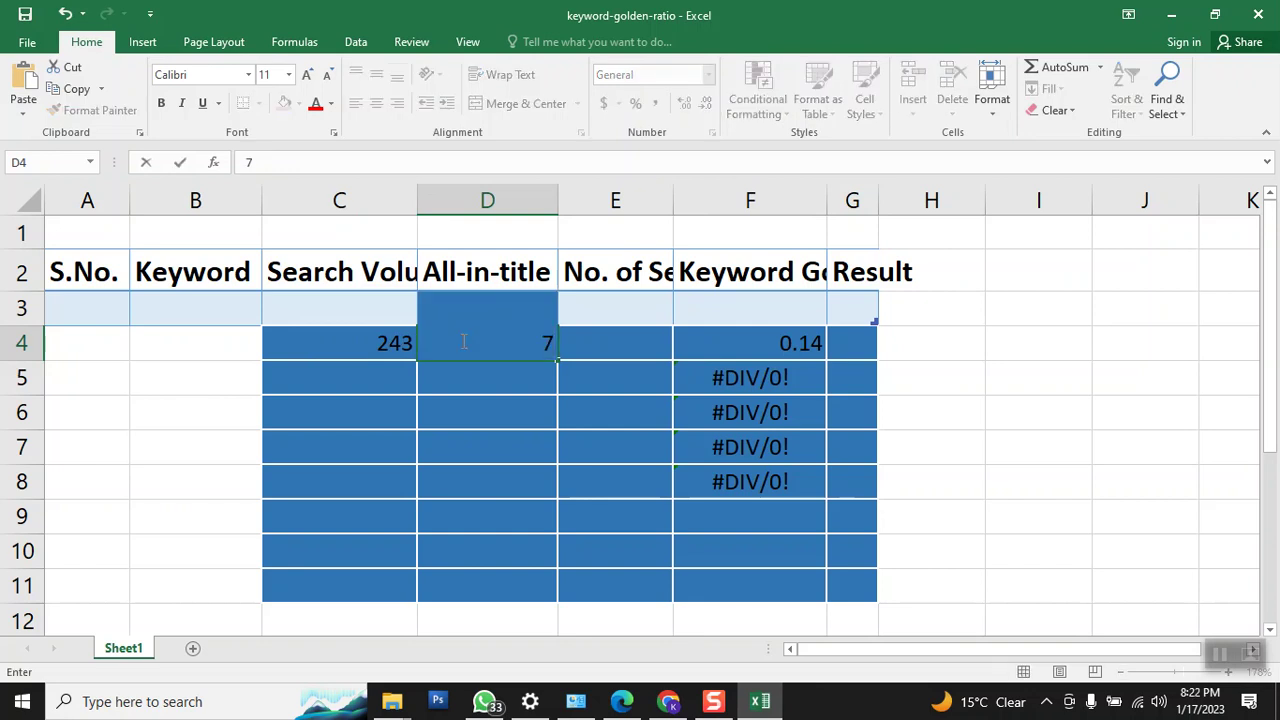
key("Return")
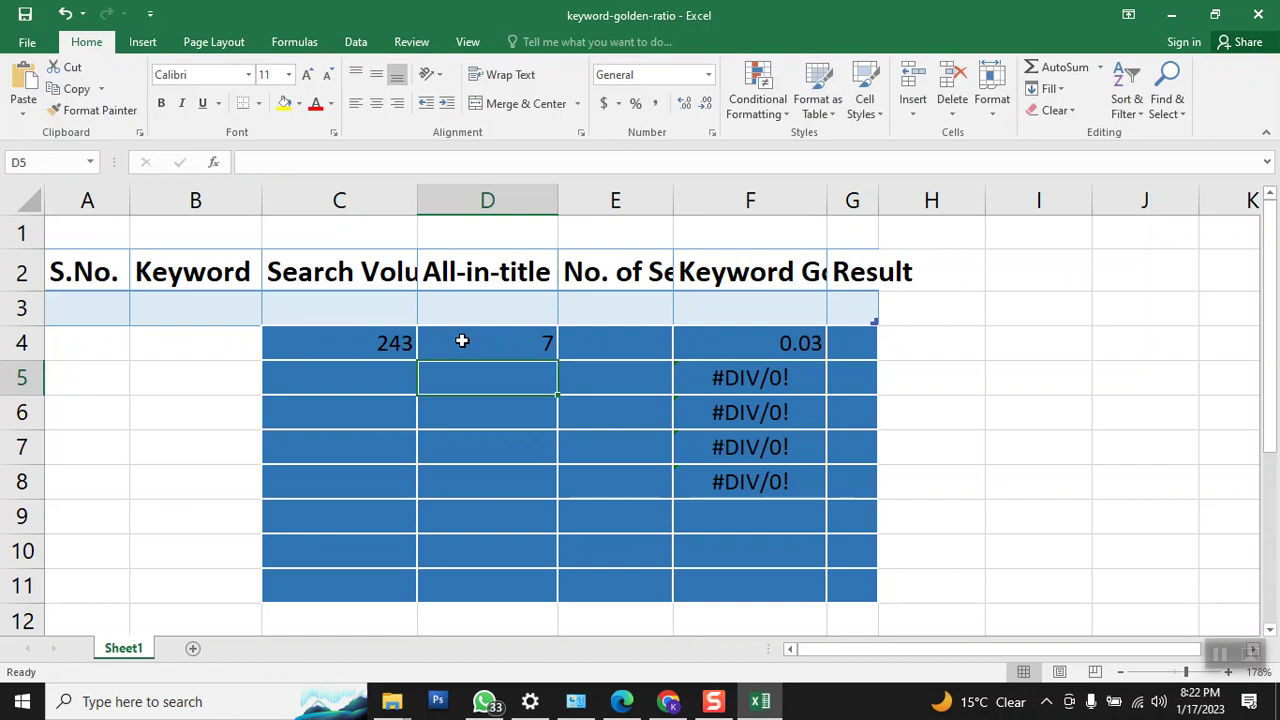
Step: Set D4 to 89 and compare the resulting ratio with the rating ranges in the Edge PDF, returning to Excel
left_click(459, 339)
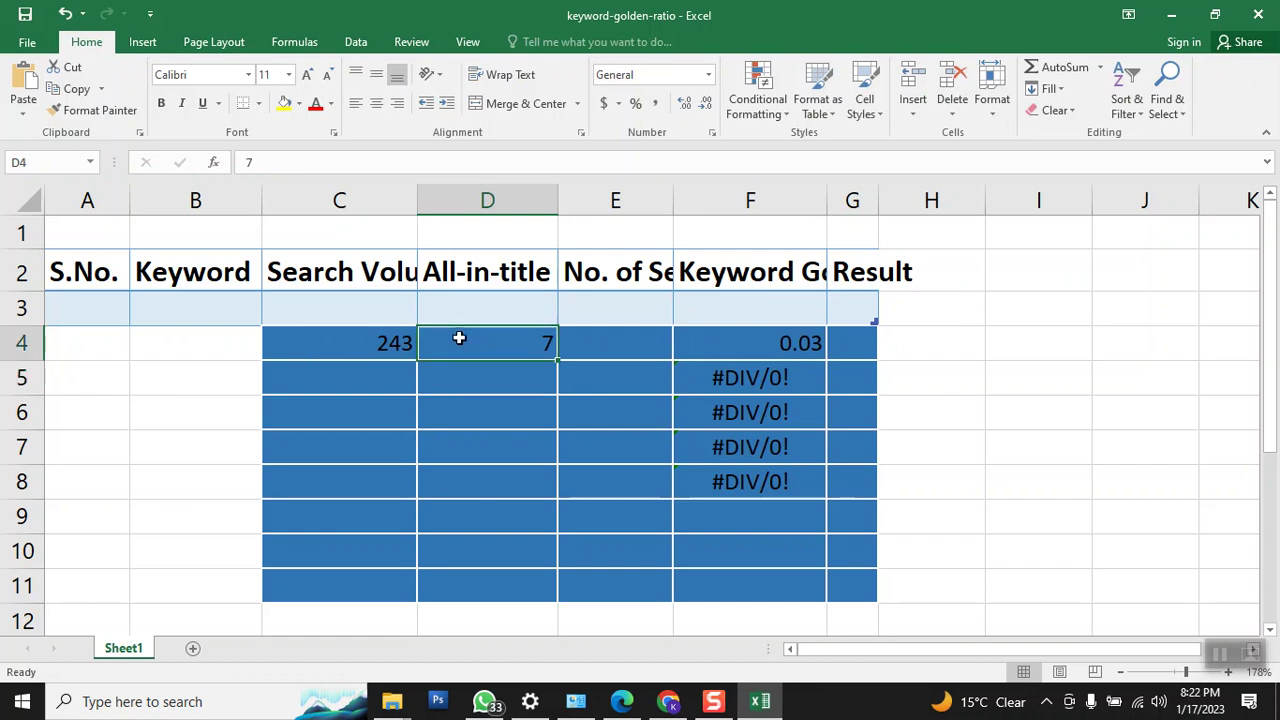
type("89")
key("Return")
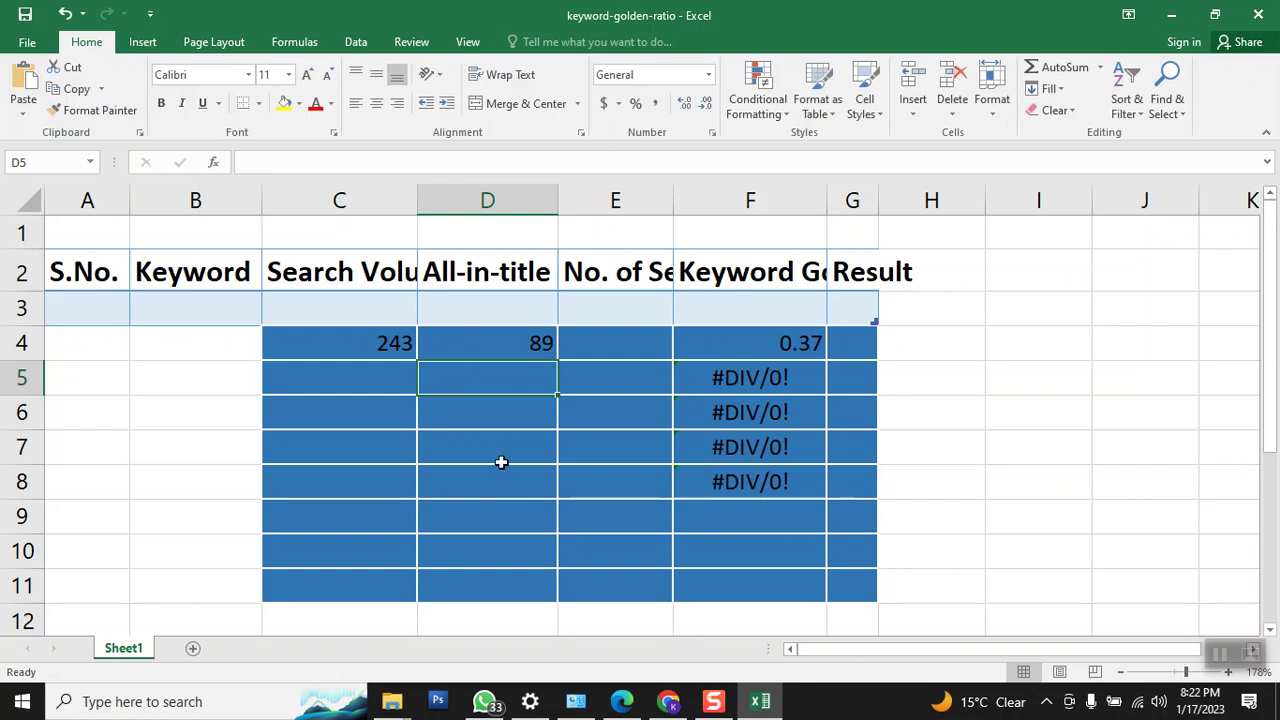
left_click(622, 702)
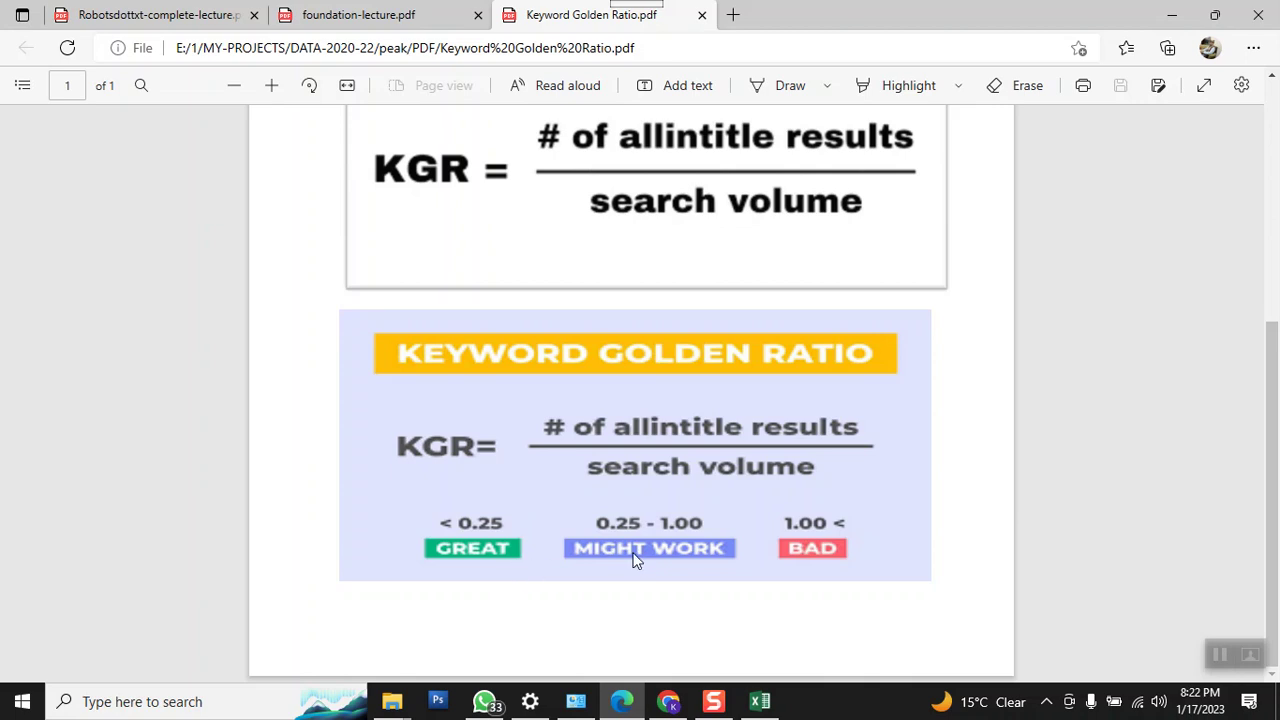
left_click(764, 694)
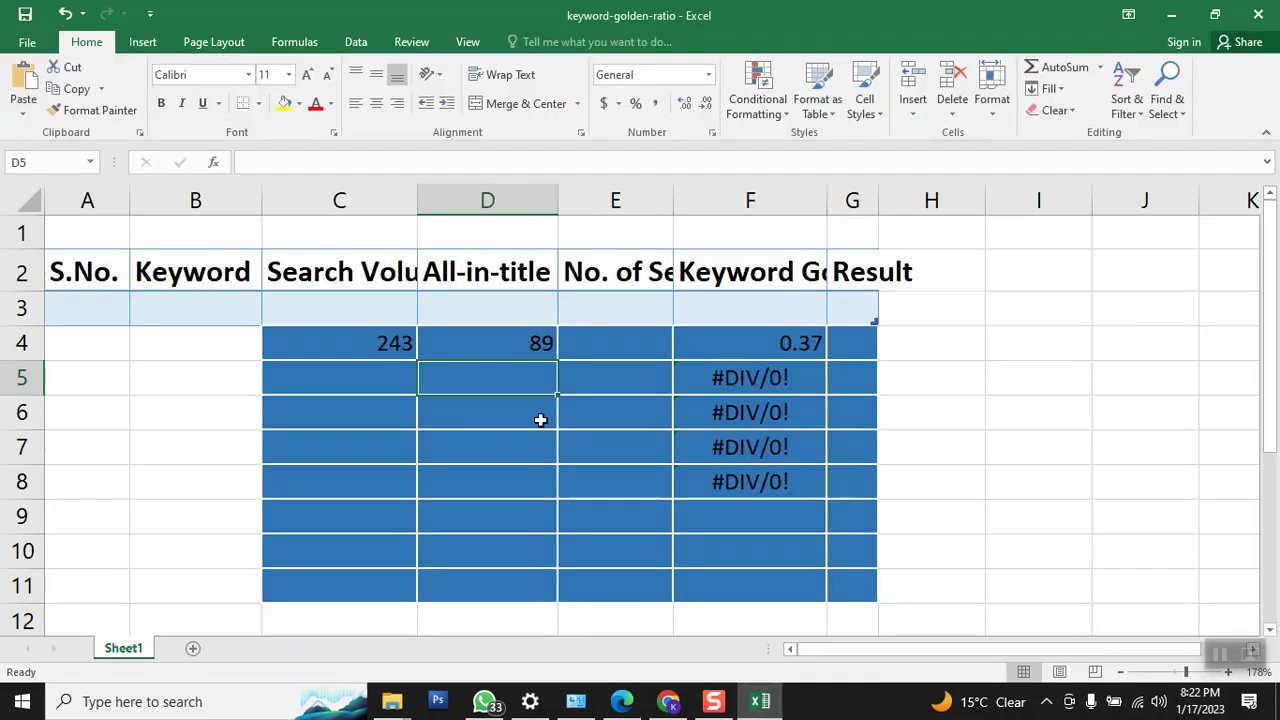
Step: Change the all-in-title results in D4 to 112 to test a higher ratio
left_click(540, 344)
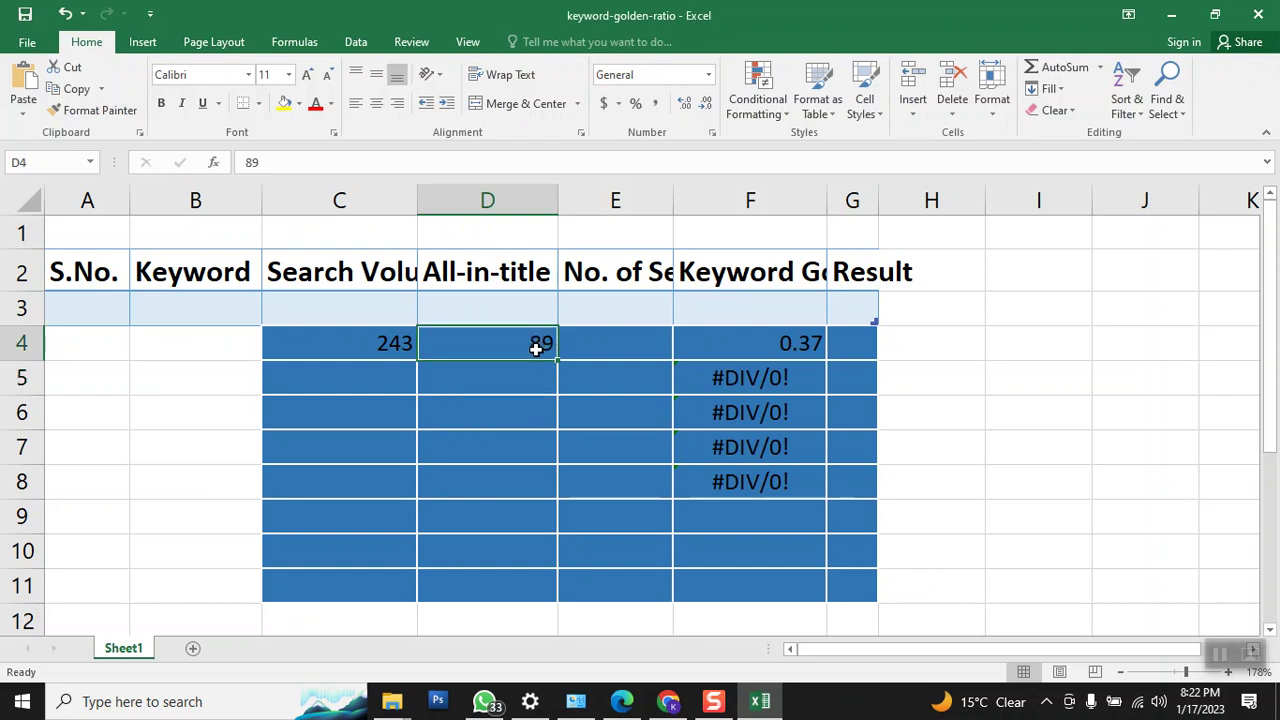
type("112")
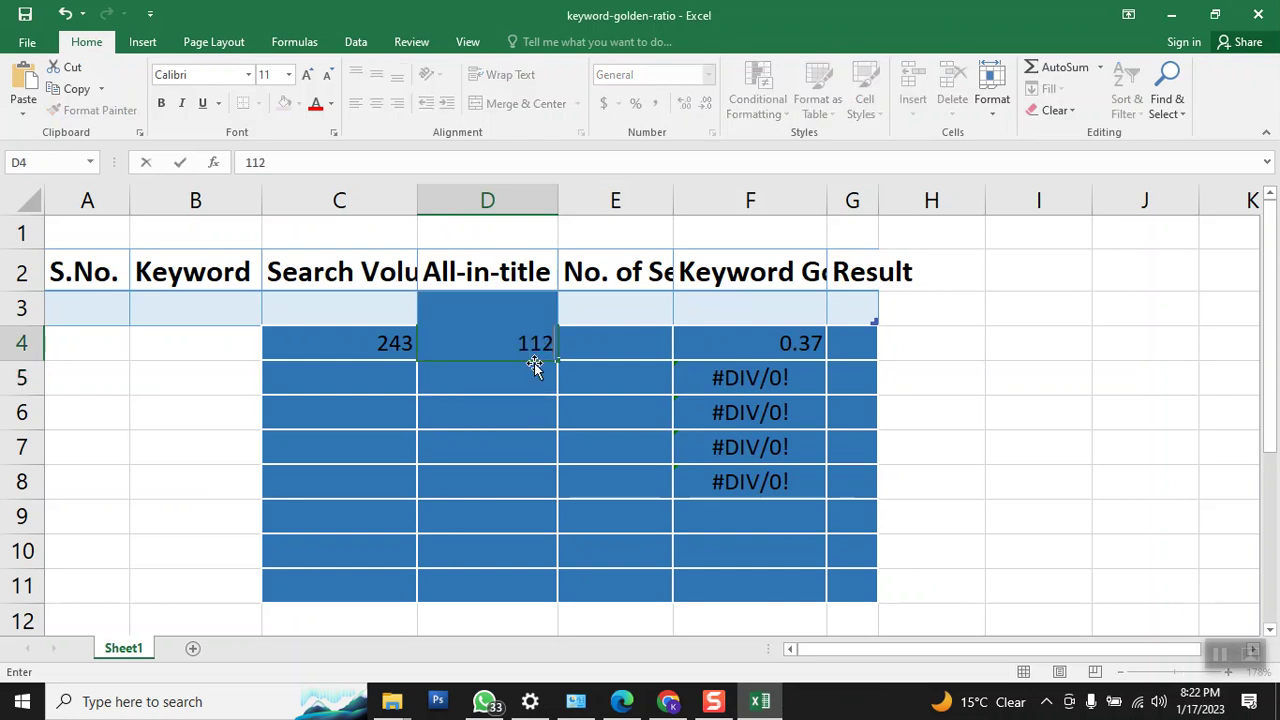
key("Return")
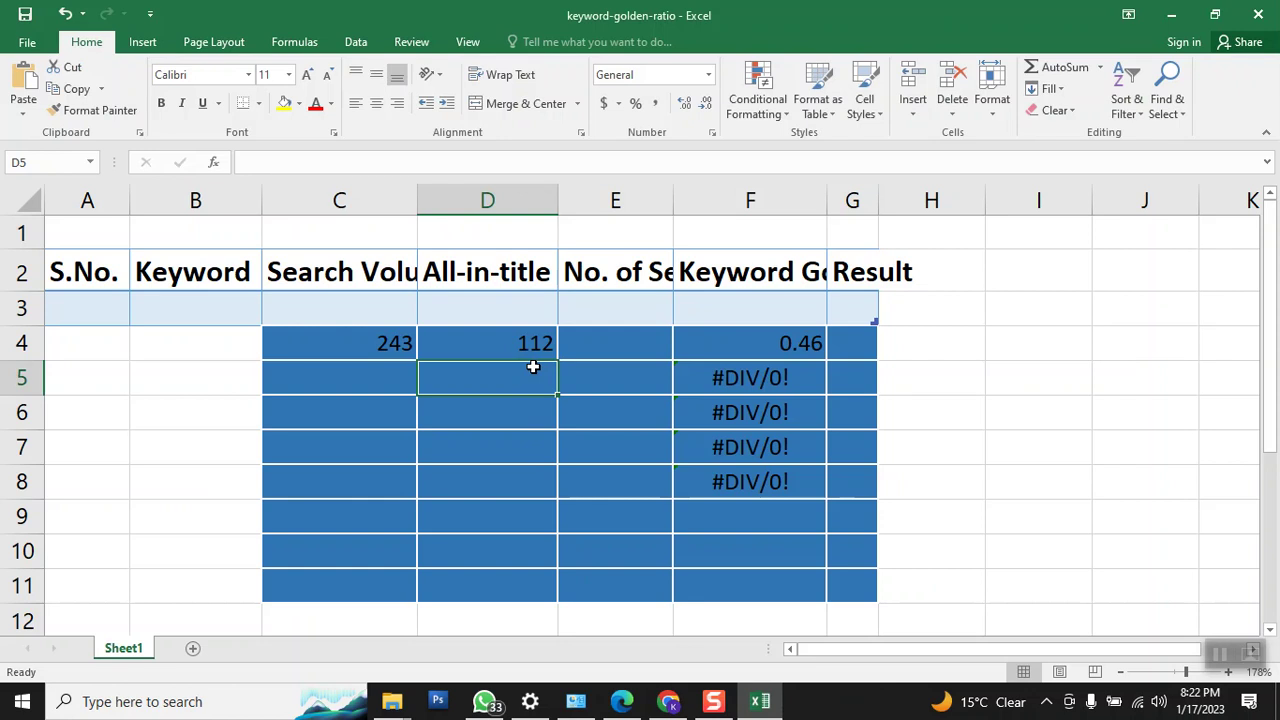
Step: Set the all-in-title results in D4 to 2
left_click(540, 343)
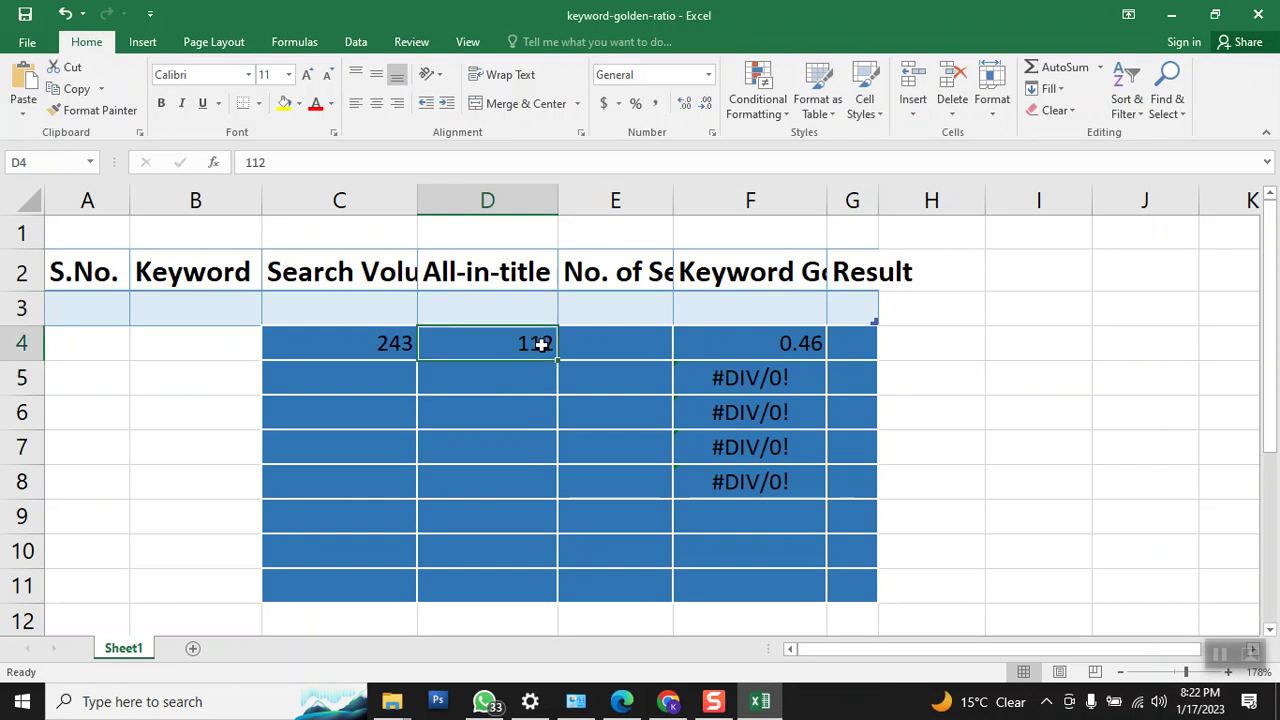
type("2")
key("Return")
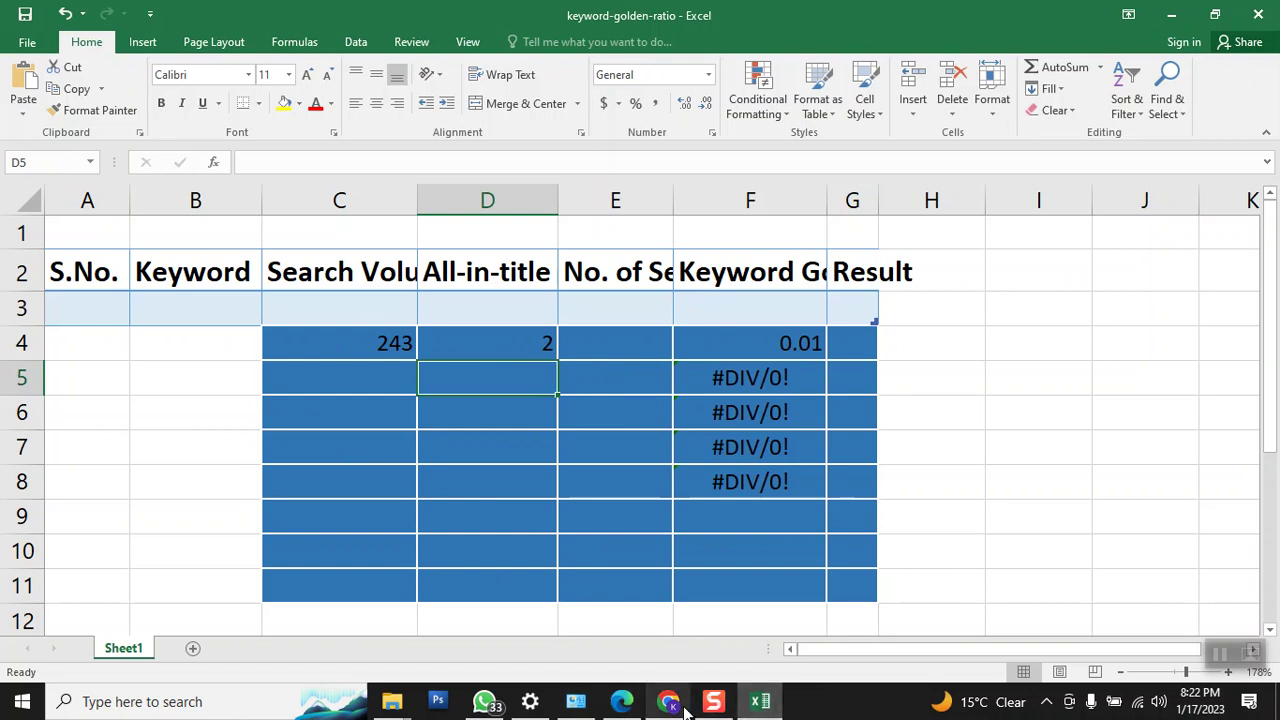
mouse_move(686, 710)
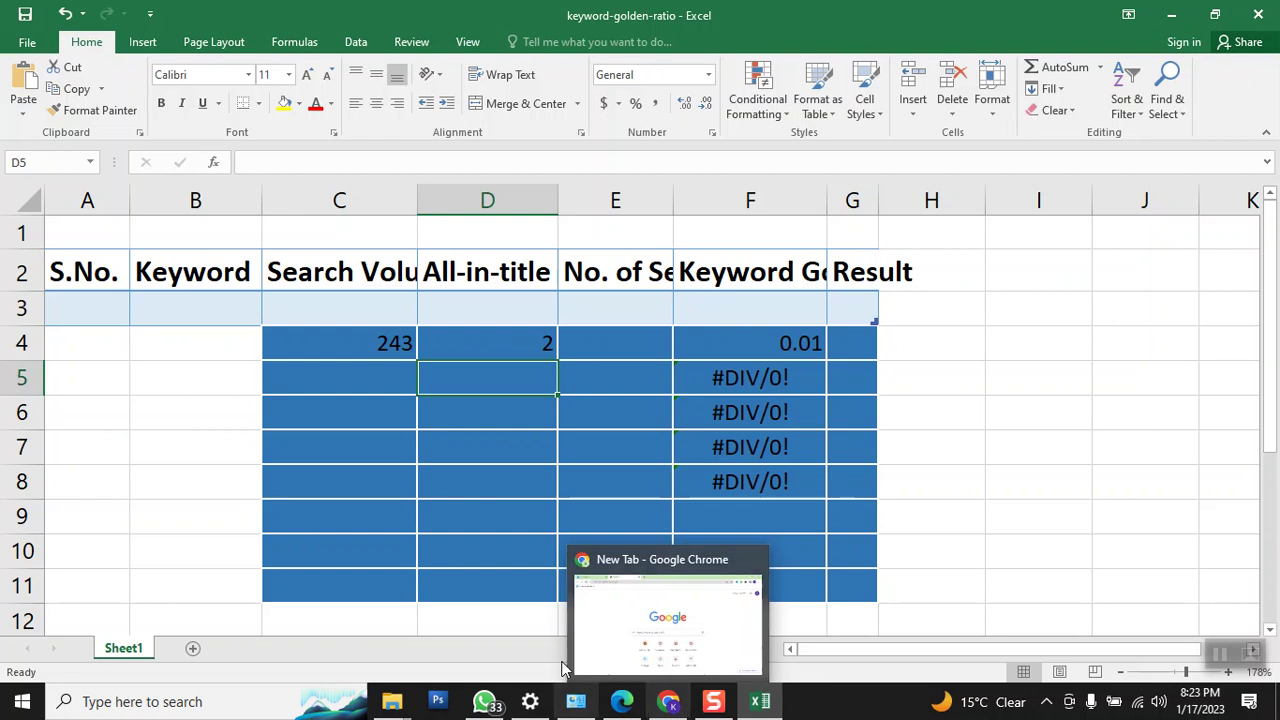
left_click(346, 433)
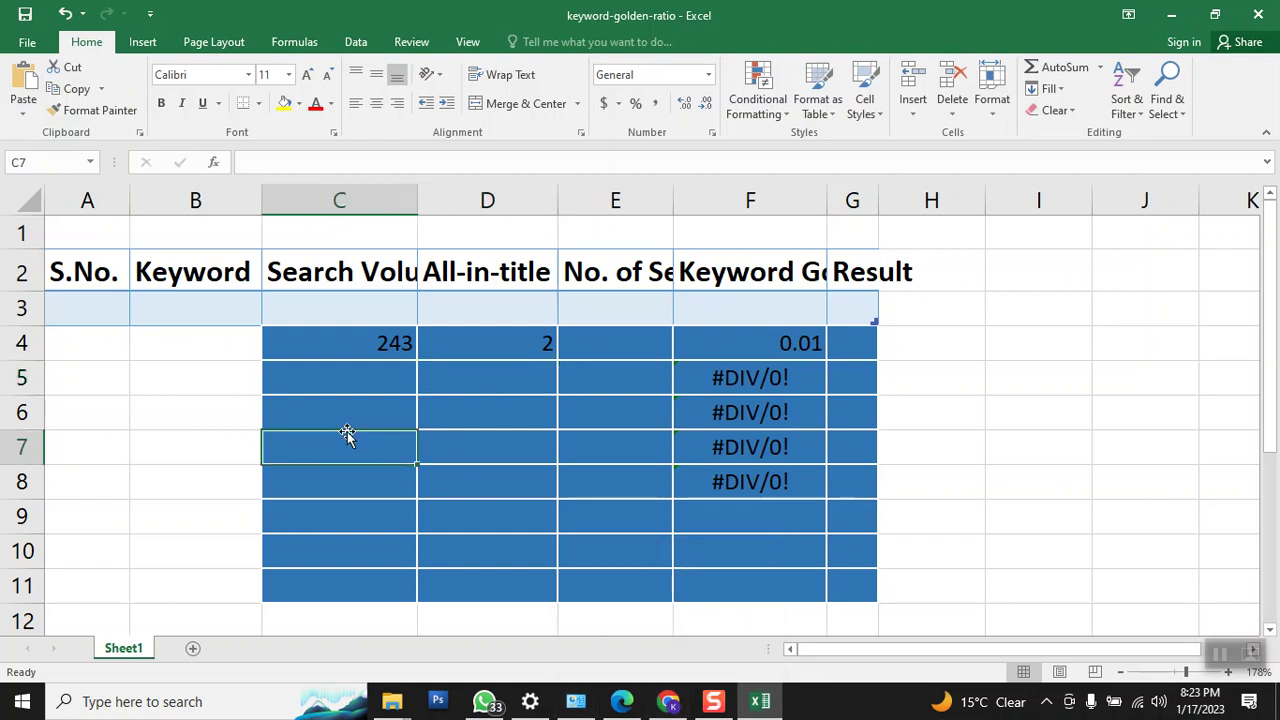
Step: Switch from Excel to Chrome and load deckitchen.org/robots.txt in the empty tab
left_click(357, 381)
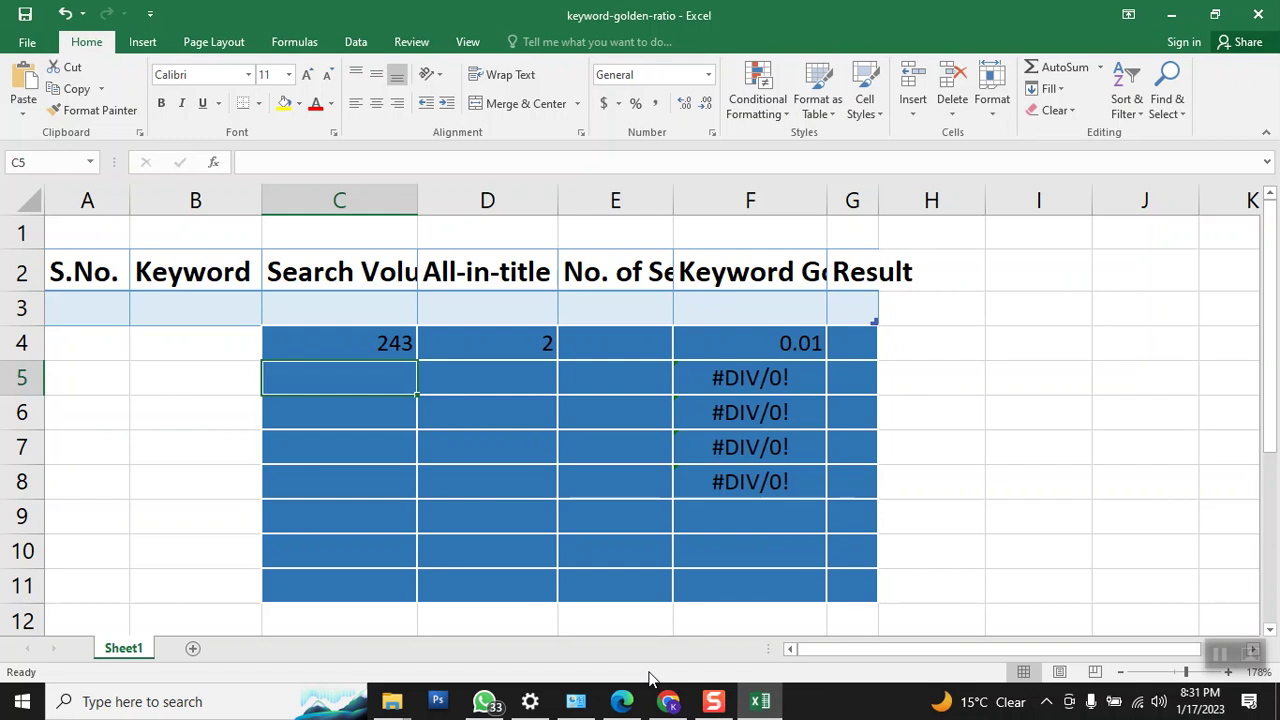
left_click(668, 701)
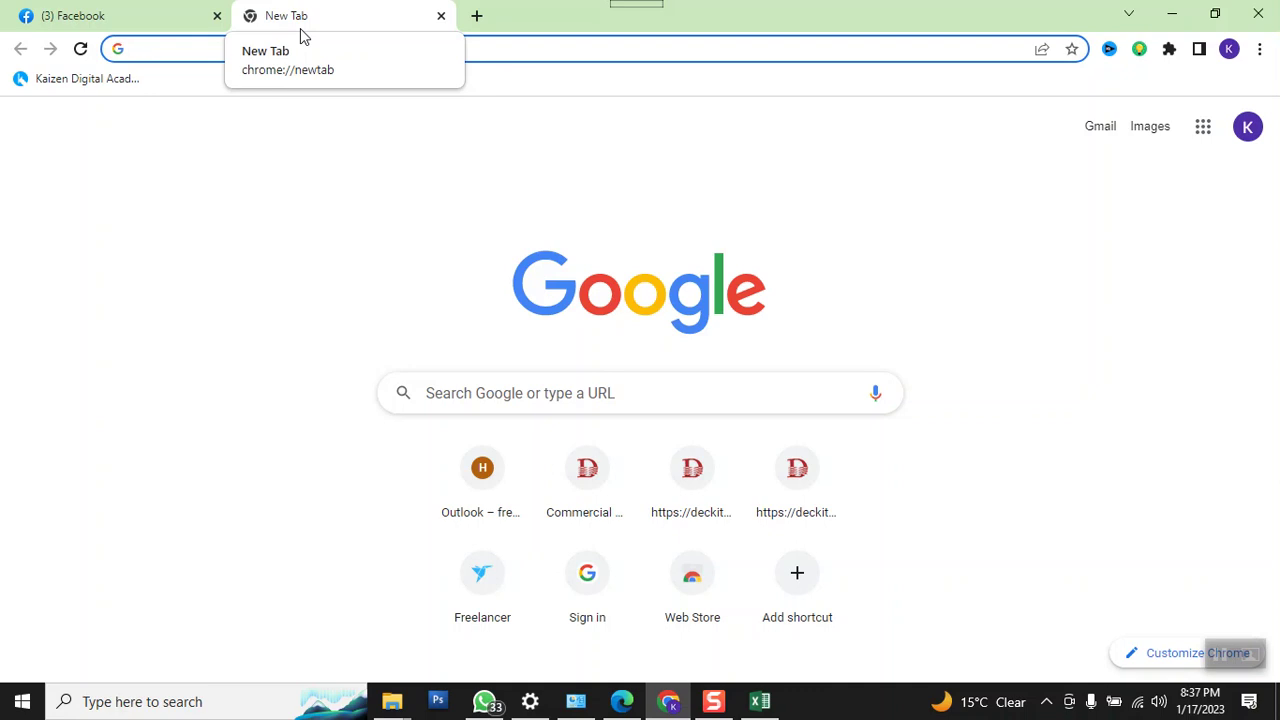
left_click(191, 49)
type("dec")
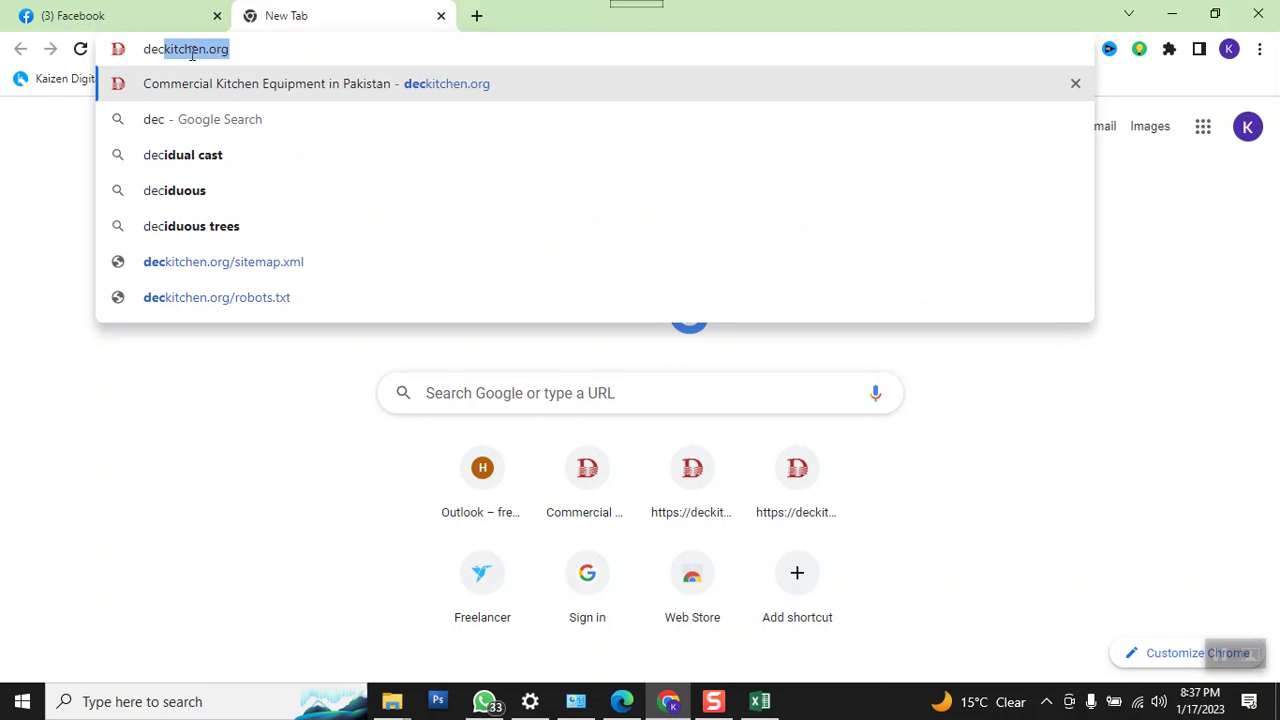
type("kitchen.org")
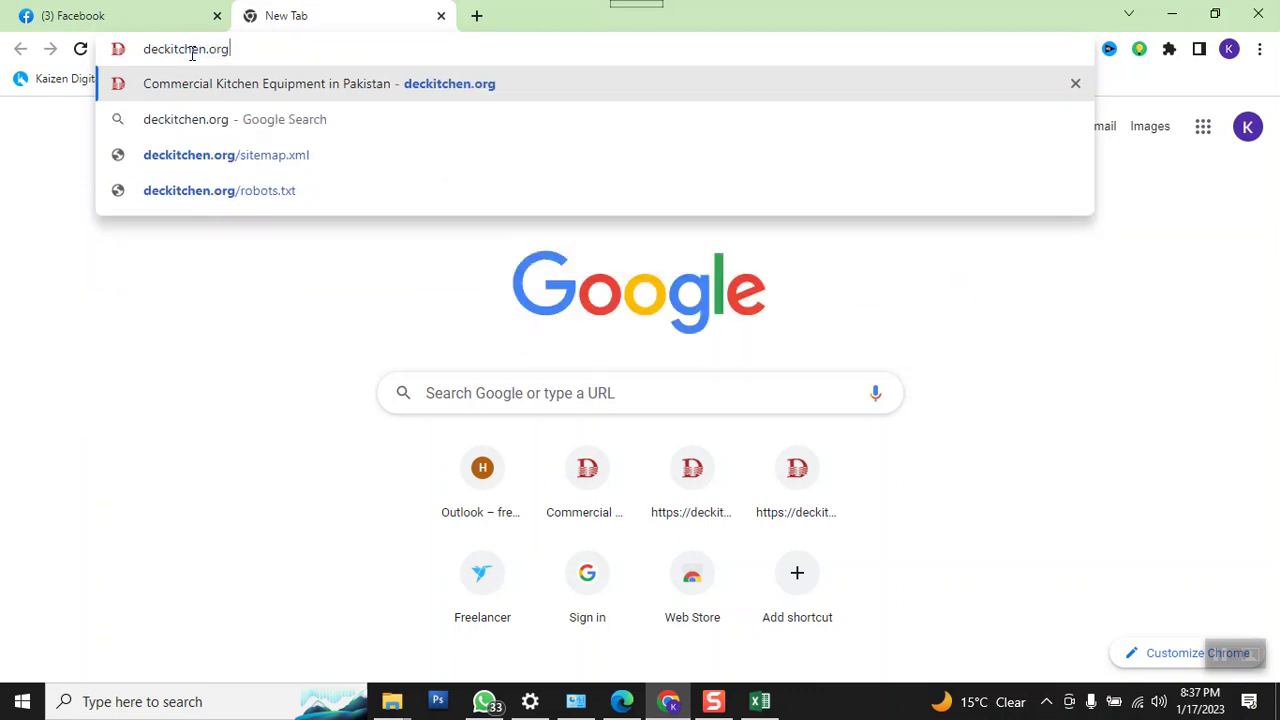
type("/robots.txt")
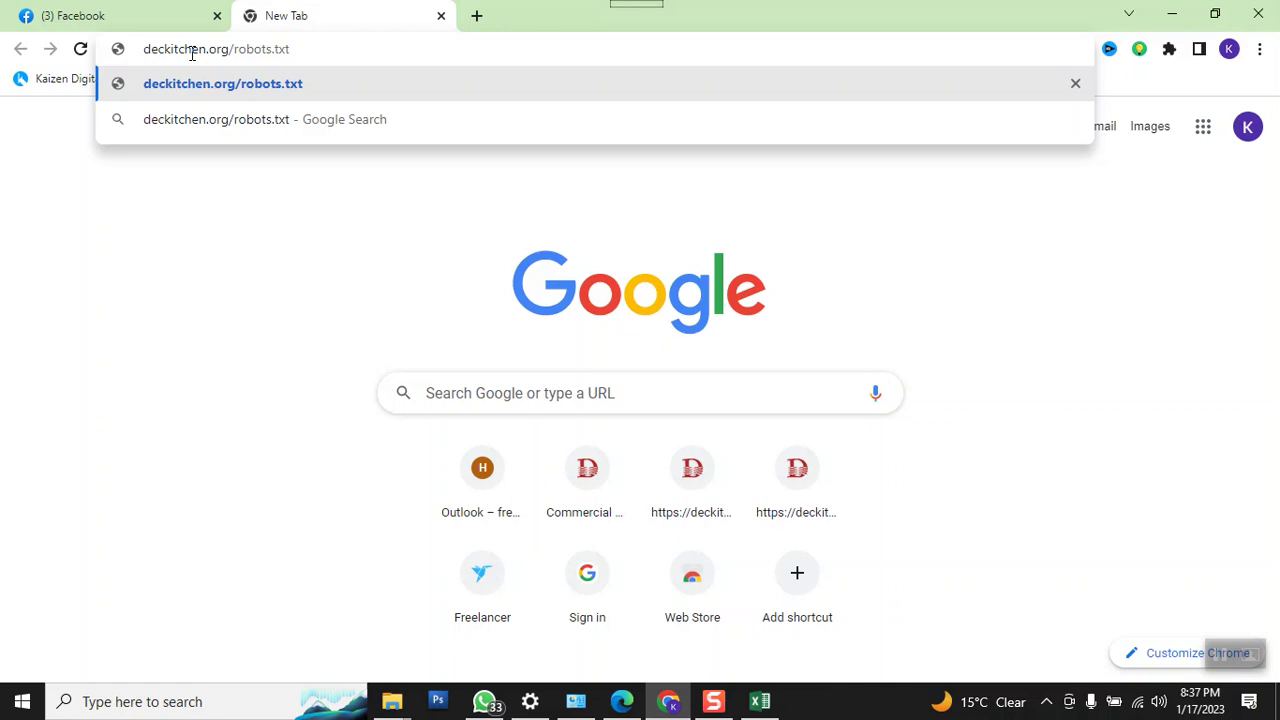
key("Return")
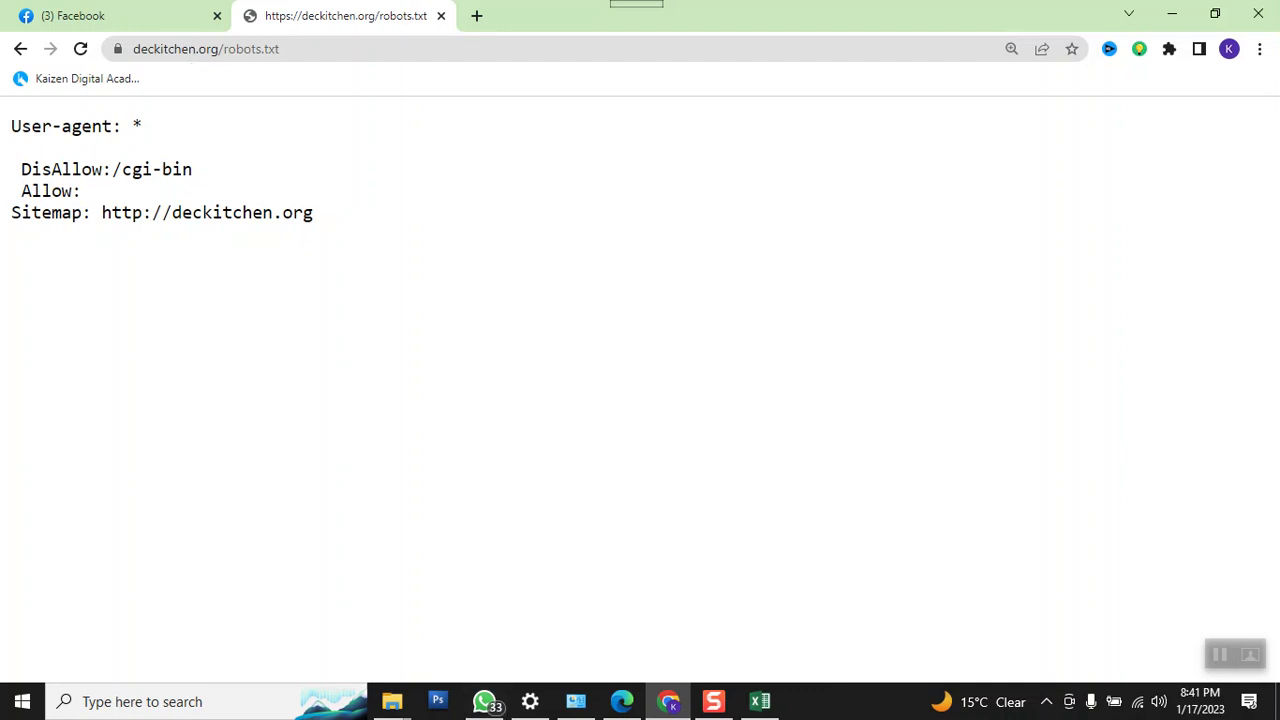
Step: Switch to the PDF folder in File Explorer, check the 2023 folder and go up to New Volume (E:)
left_click(392, 704)
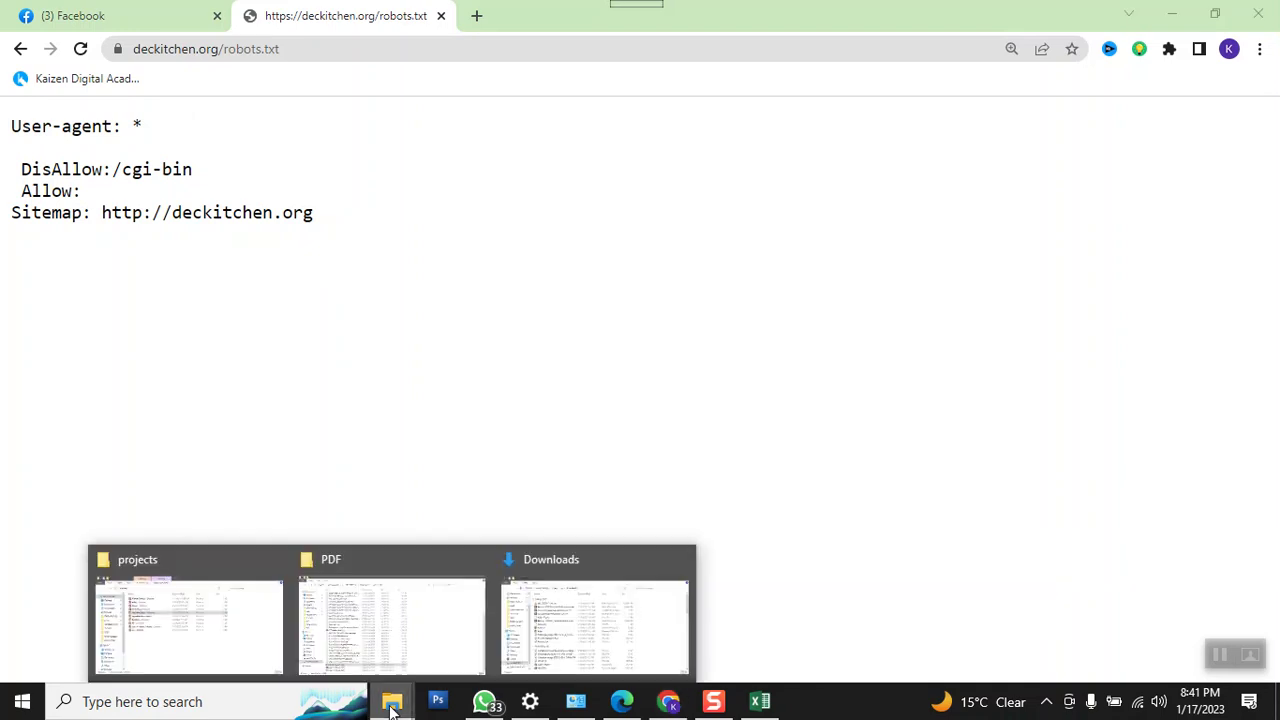
mouse_move(340, 652)
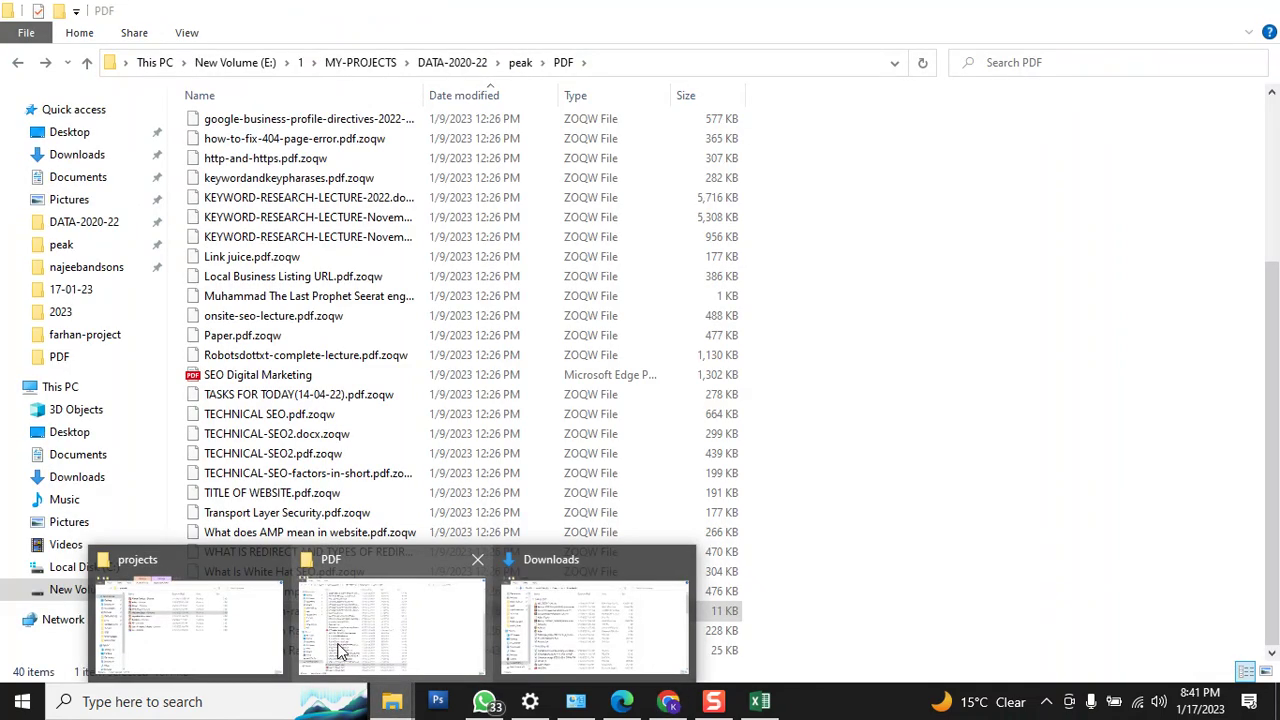
left_click(340, 652)
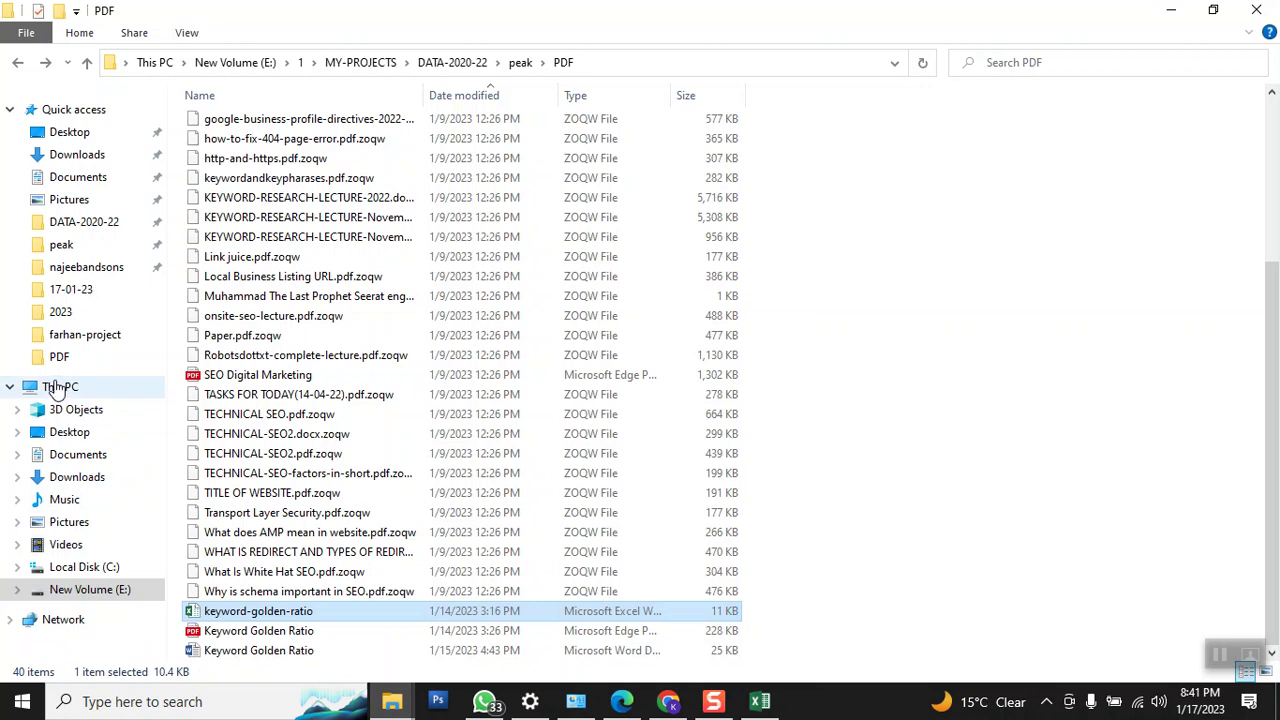
left_click(61, 313)
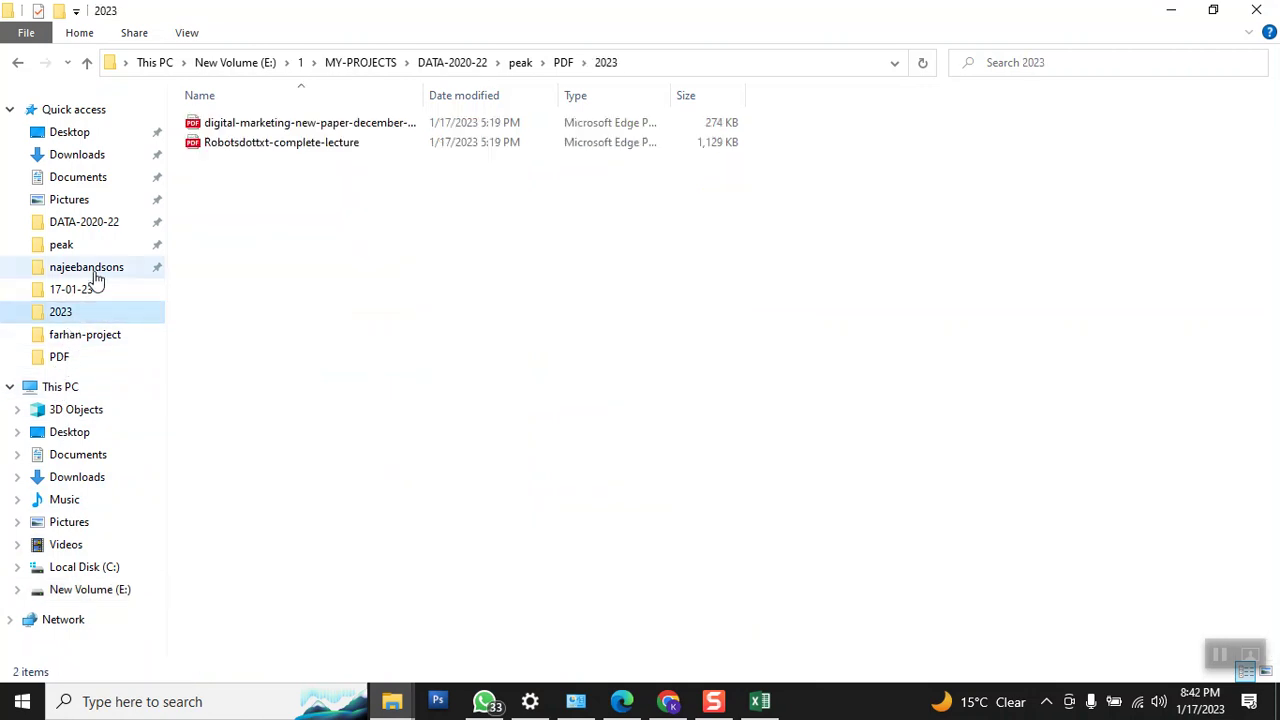
left_click(300, 63)
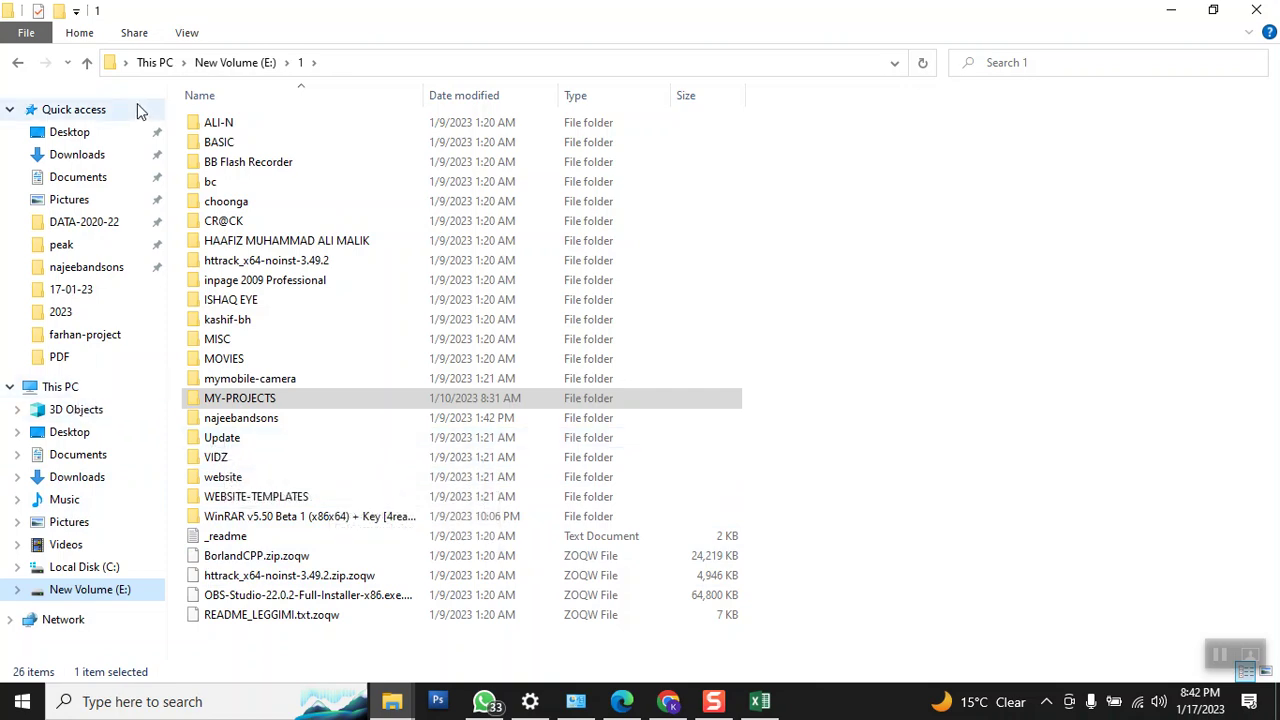
left_click(233, 66)
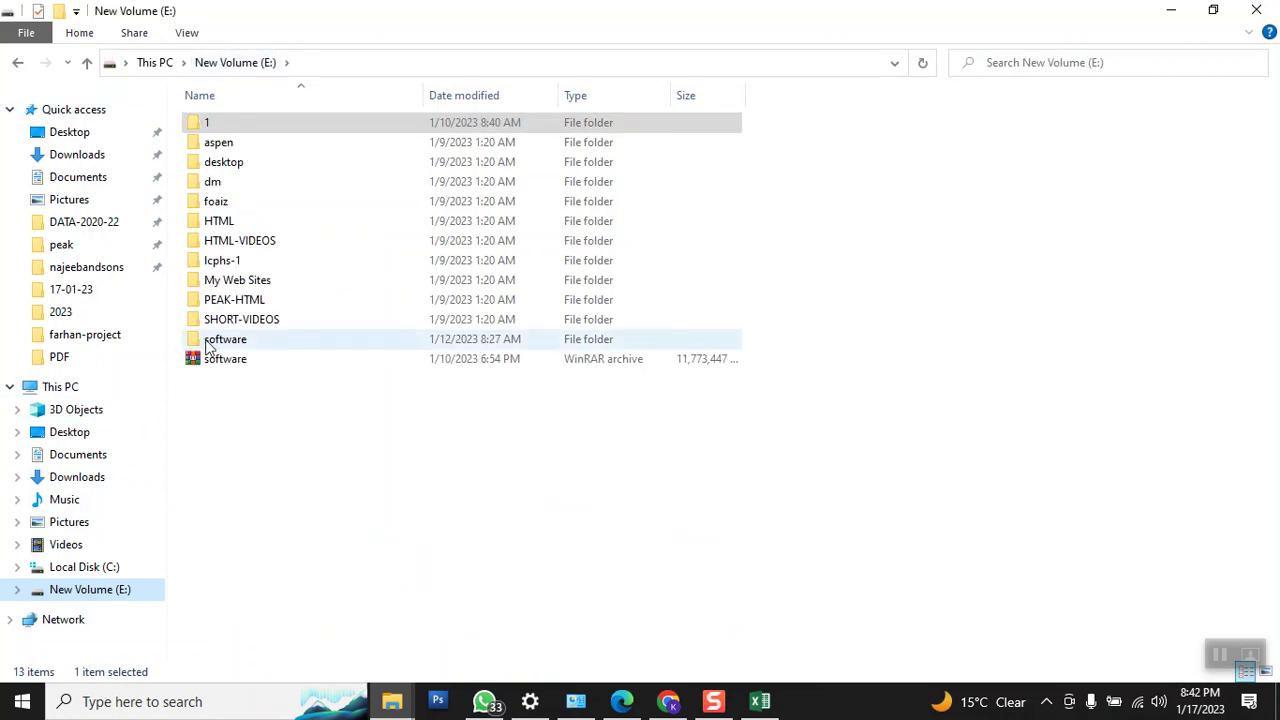
key("s")
key("Return")
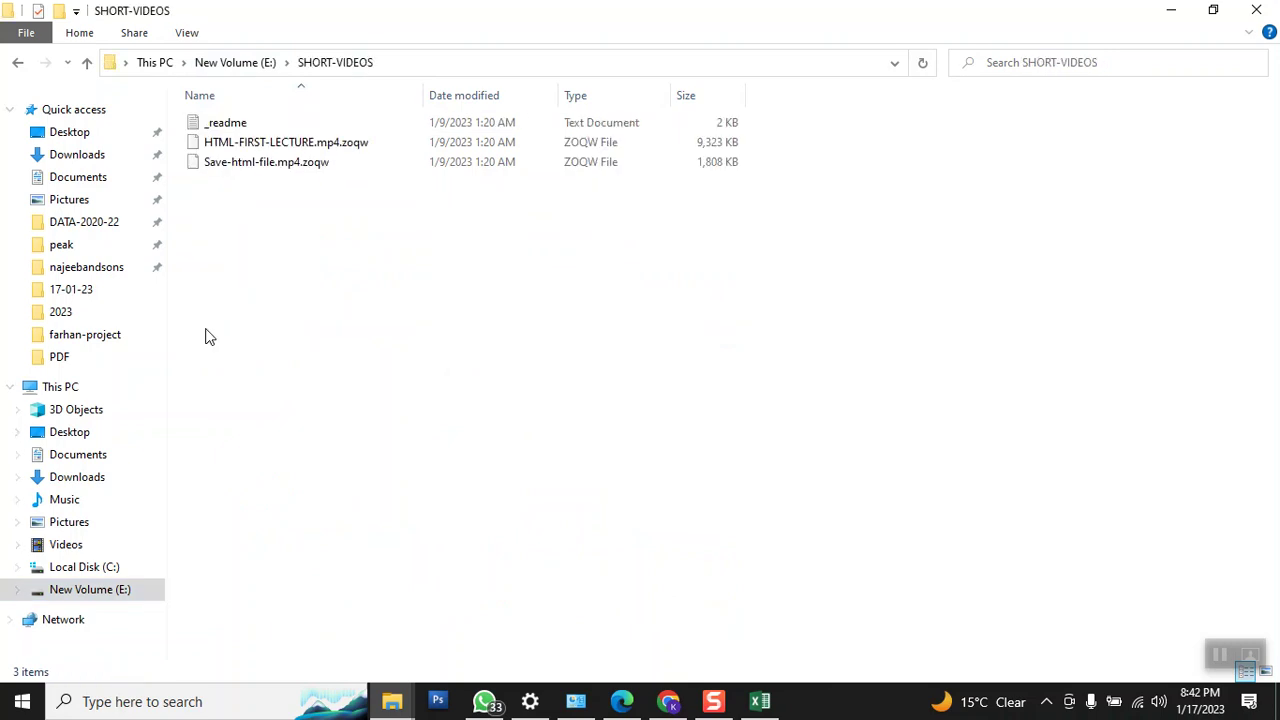
left_click(250, 68)
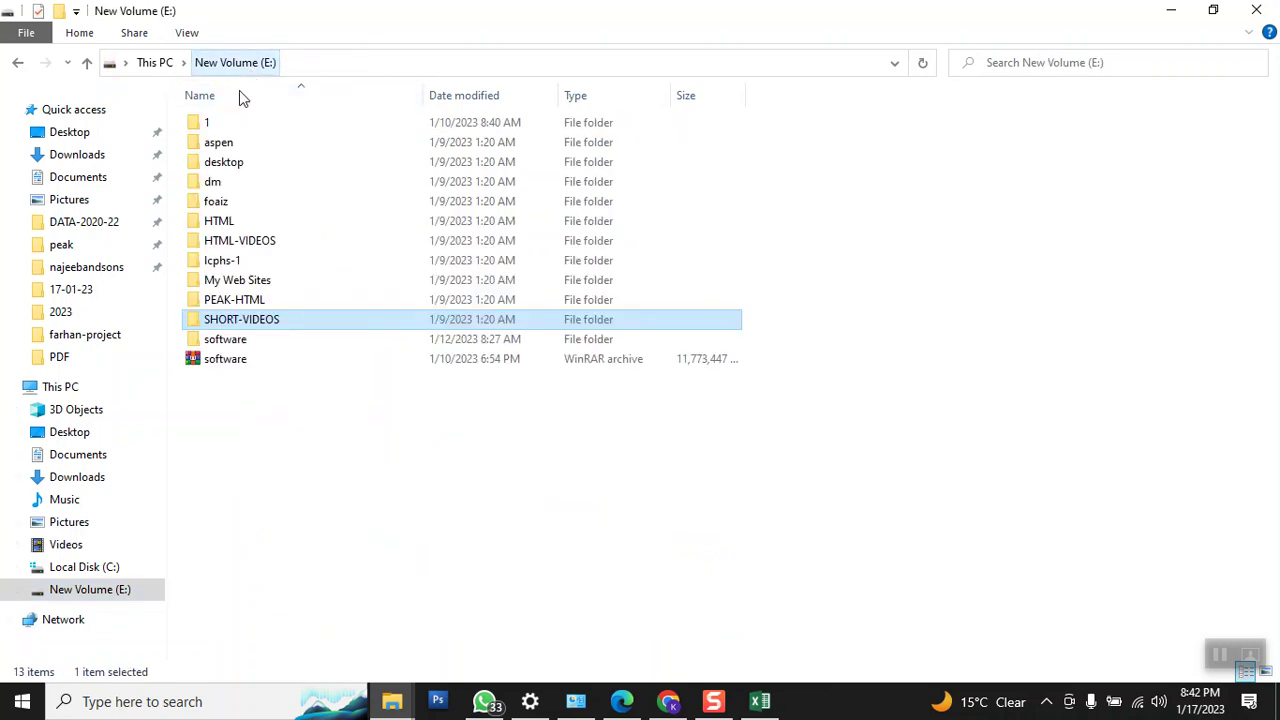
Step: Open the TECHNICAL SEO PDF from the all pdf folder inside the software folder
double_click(210, 343)
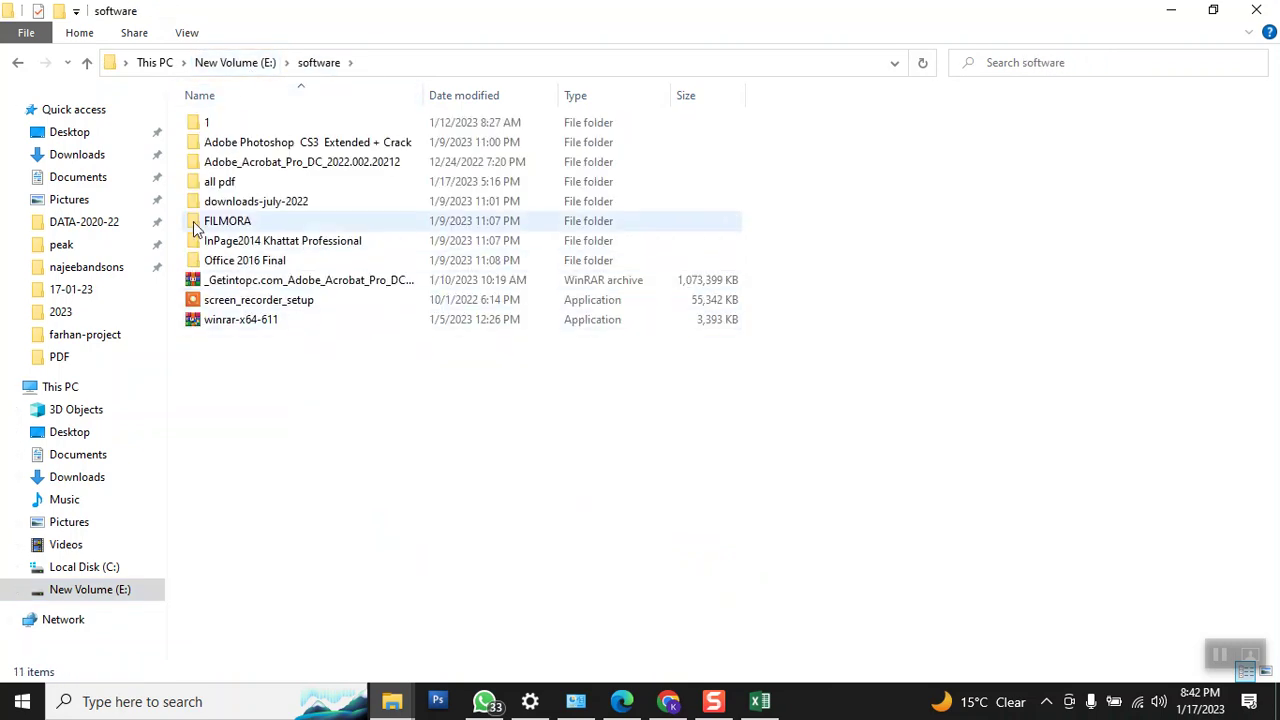
double_click(197, 182)
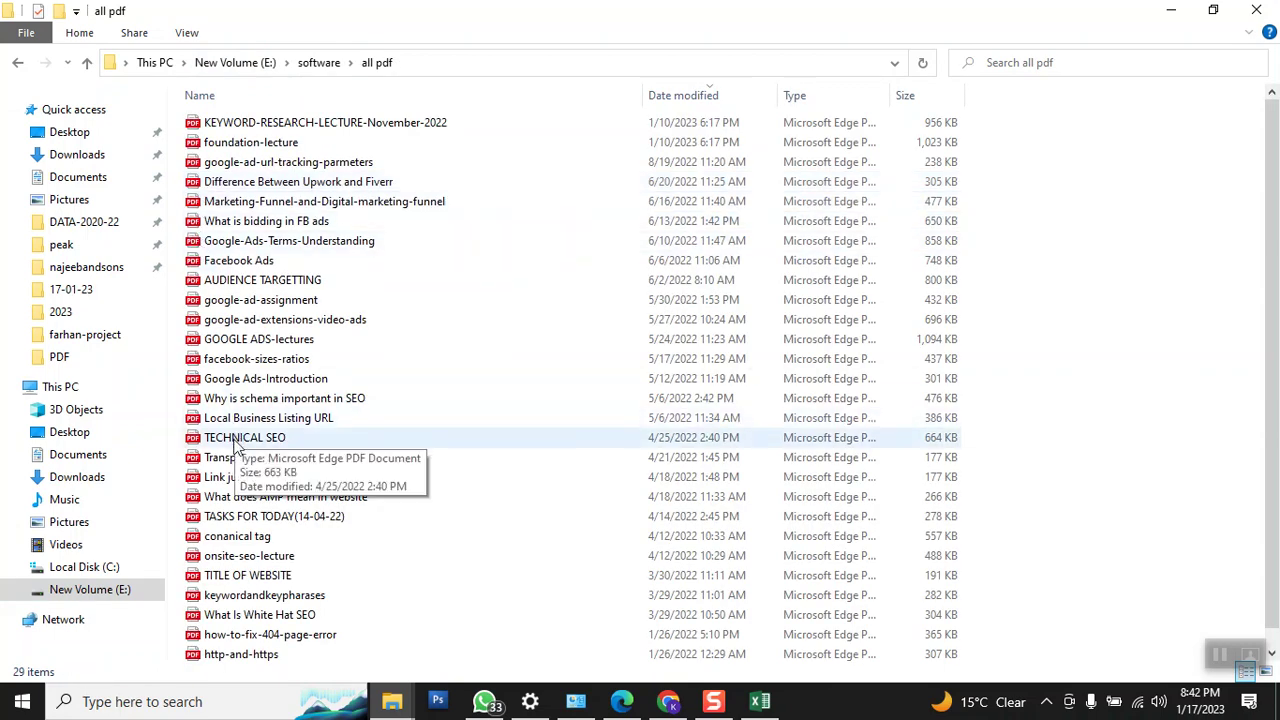
double_click(232, 438)
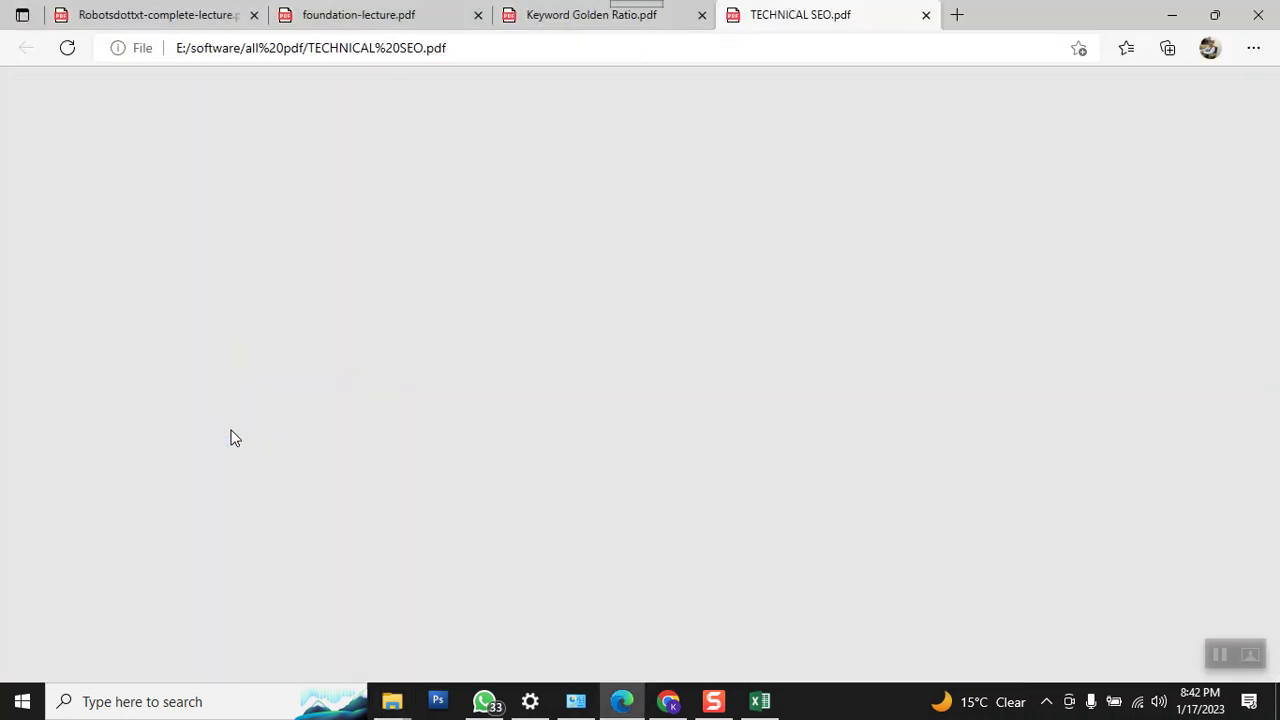
Step: Review the introduction of the TECHNICAL SEO PDF and its Core Web Vitals section on page experience
scroll(432, 513, "down", 8)
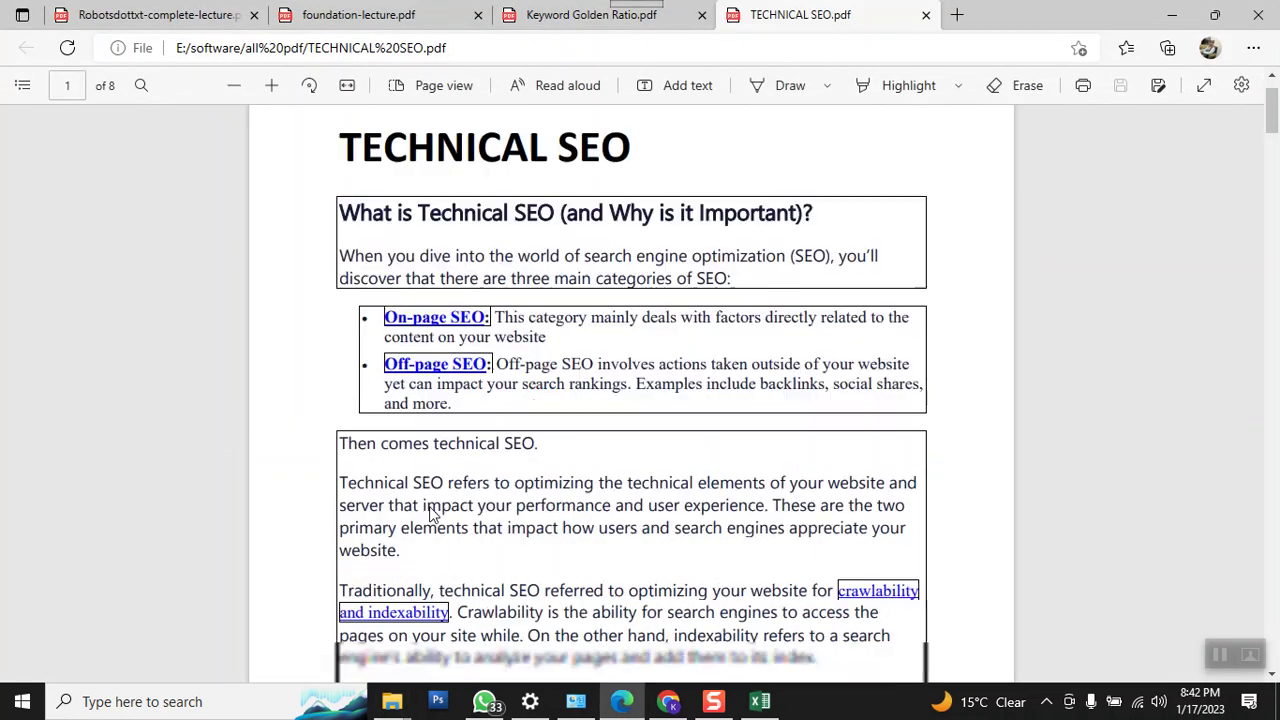
scroll(432, 513, "down", 6)
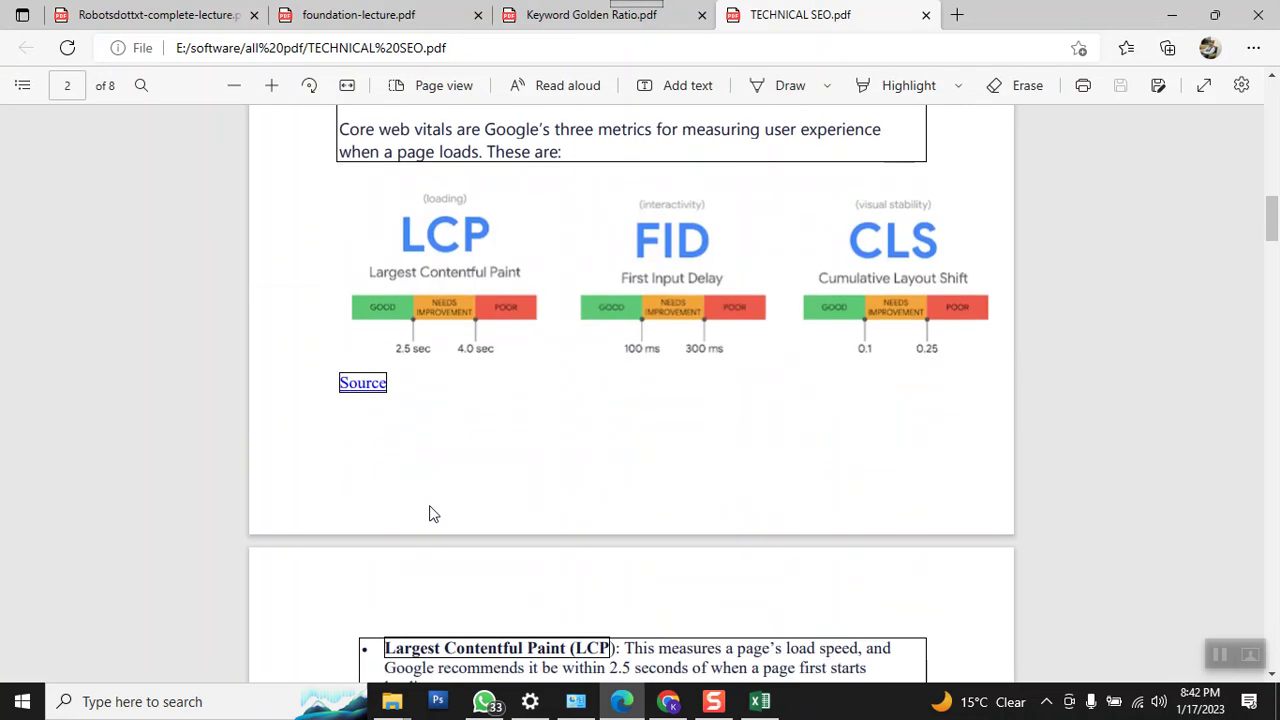
scroll(432, 513, "up", 2)
scroll(432, 513, "up", 1)
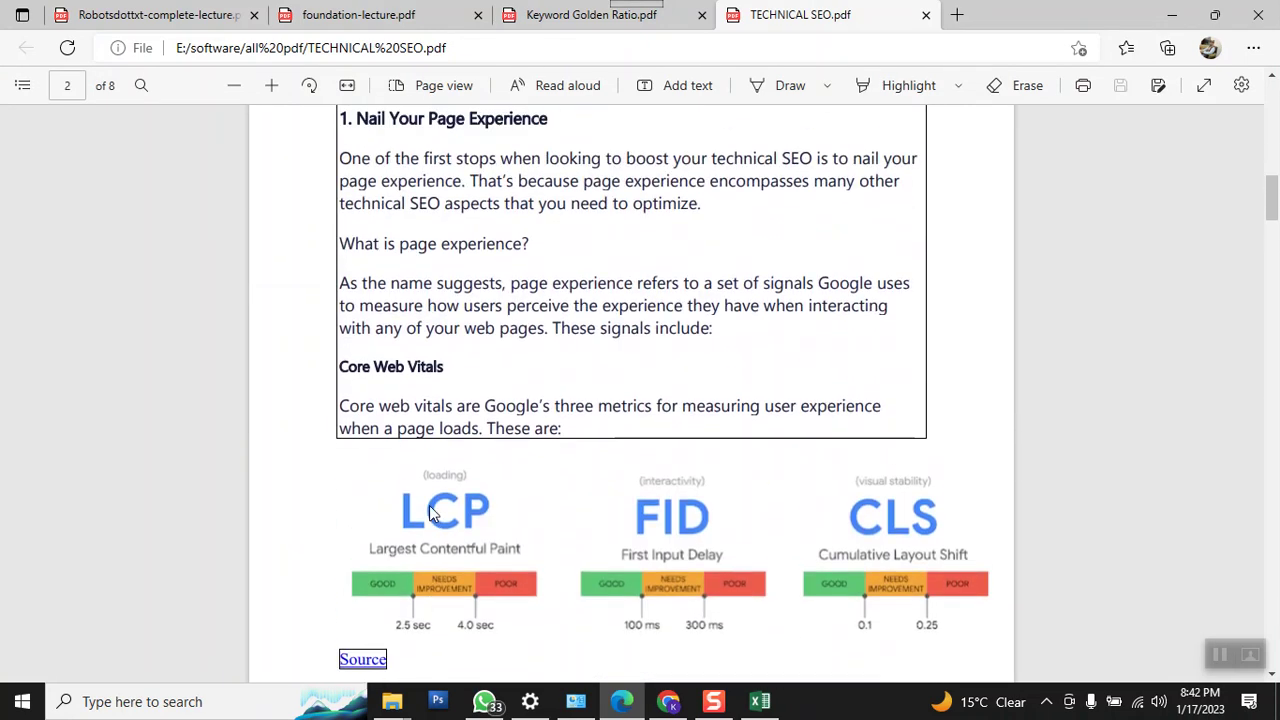
scroll(432, 513, "up", 1)
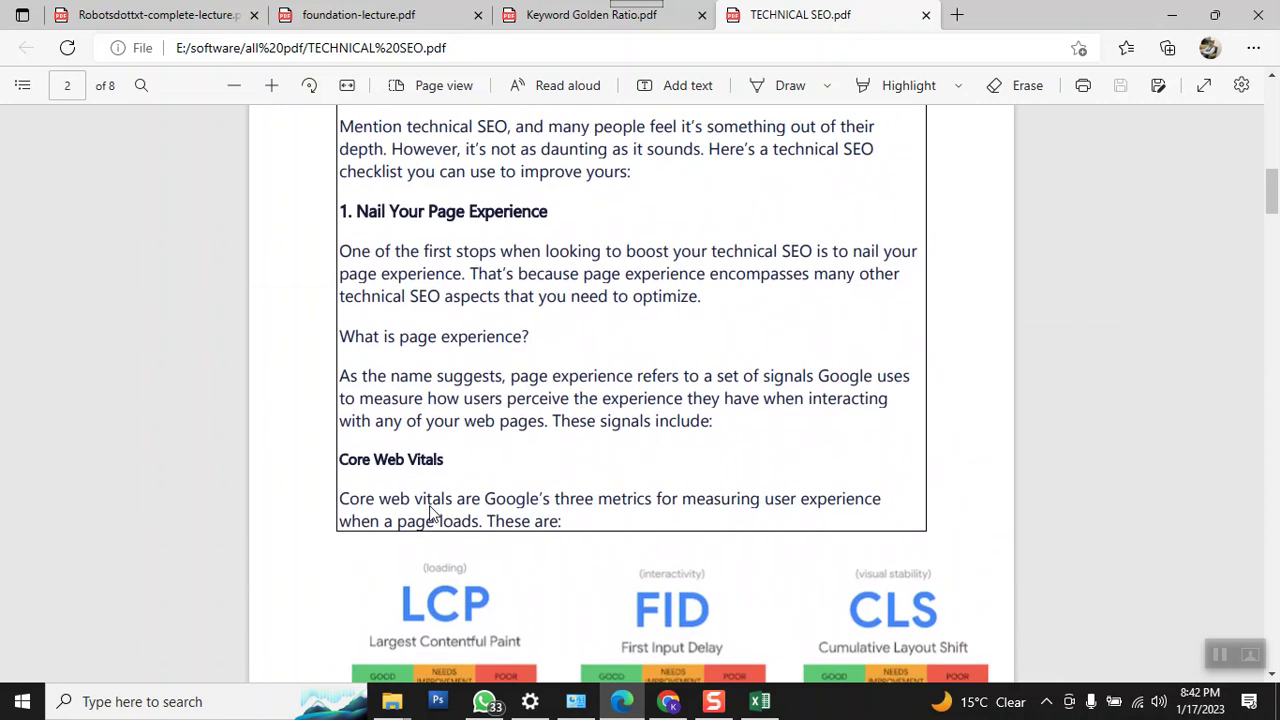
scroll(432, 513, "down", 2)
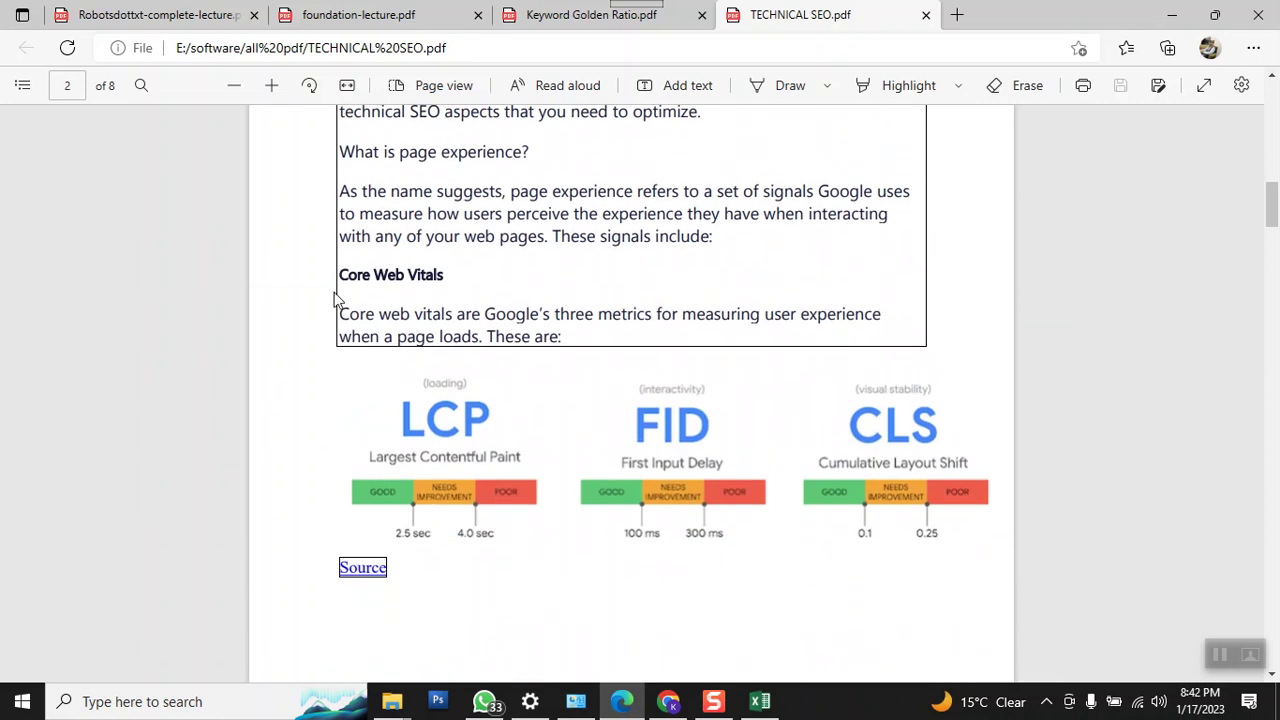
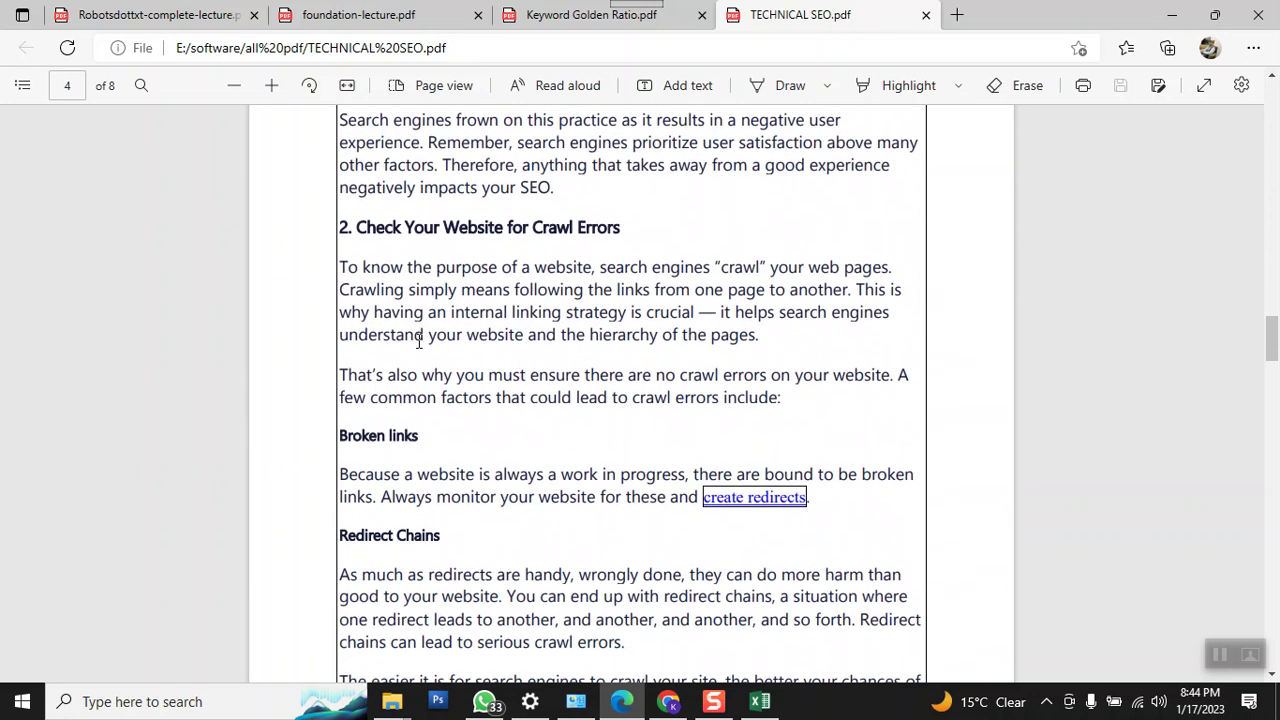
Step: Read the PDF's sections on crawl errors, site architecture, the robots.txt file, user-friendly URLs and duplicate content
scroll(419, 341, "down", 1)
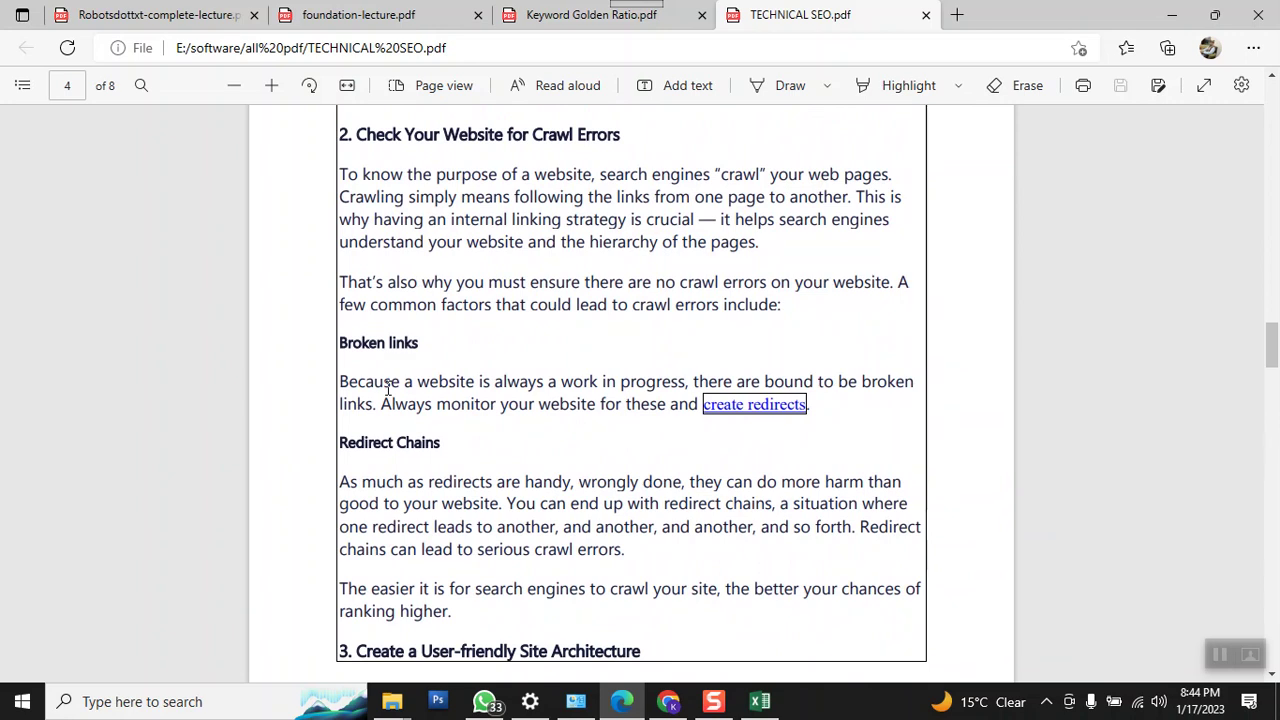
scroll(388, 388, "down", 3)
scroll(387, 266, "down", 4)
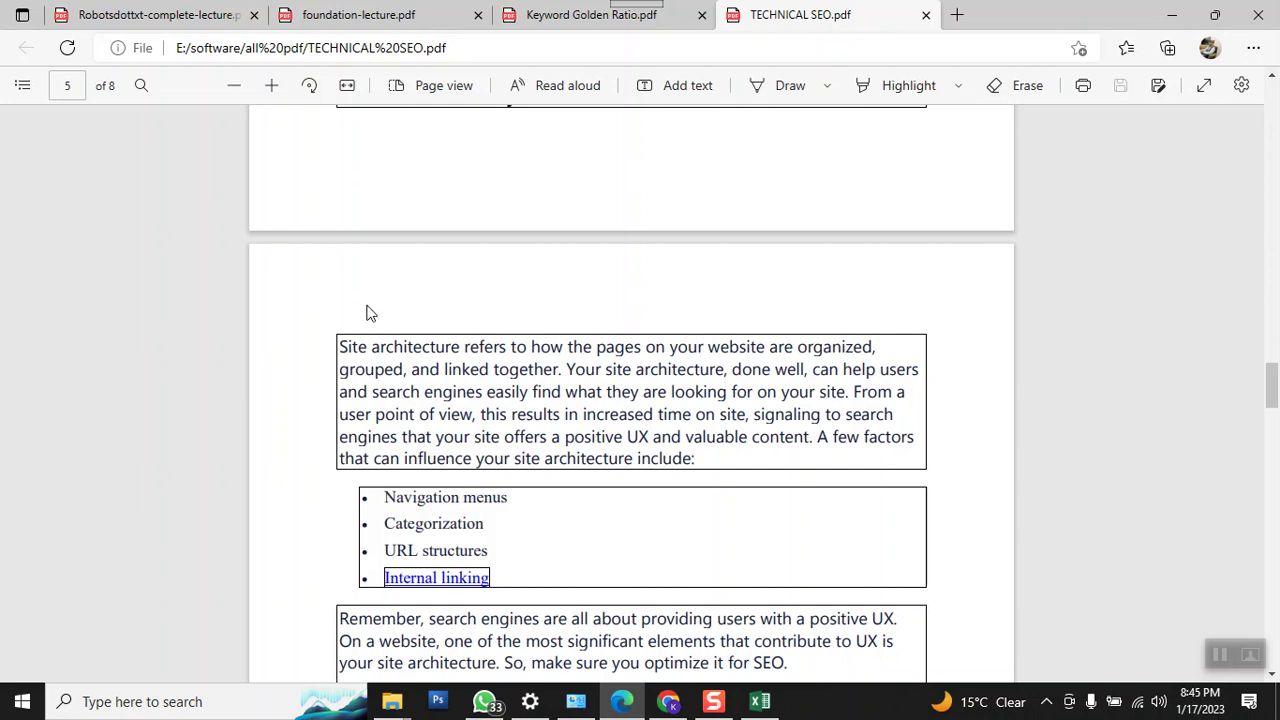
scroll(367, 314, "down", 2)
scroll(367, 314, "down", 2)
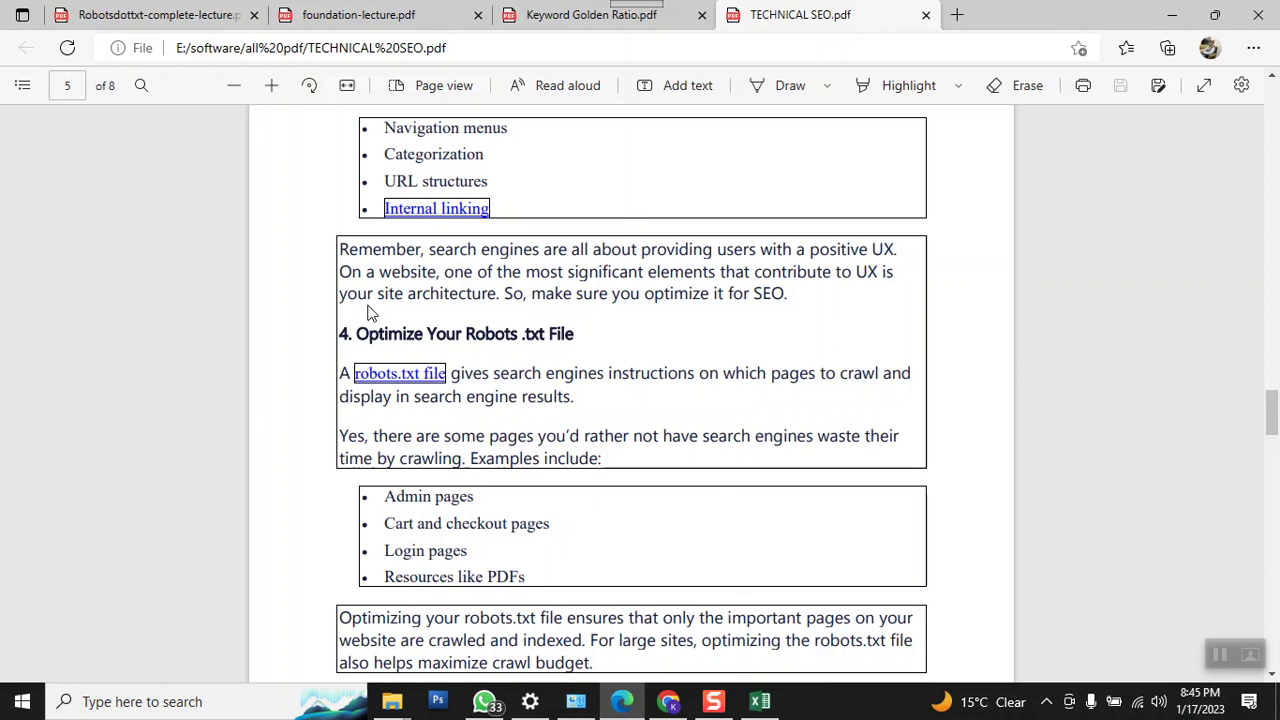
scroll(367, 314, "down", 7)
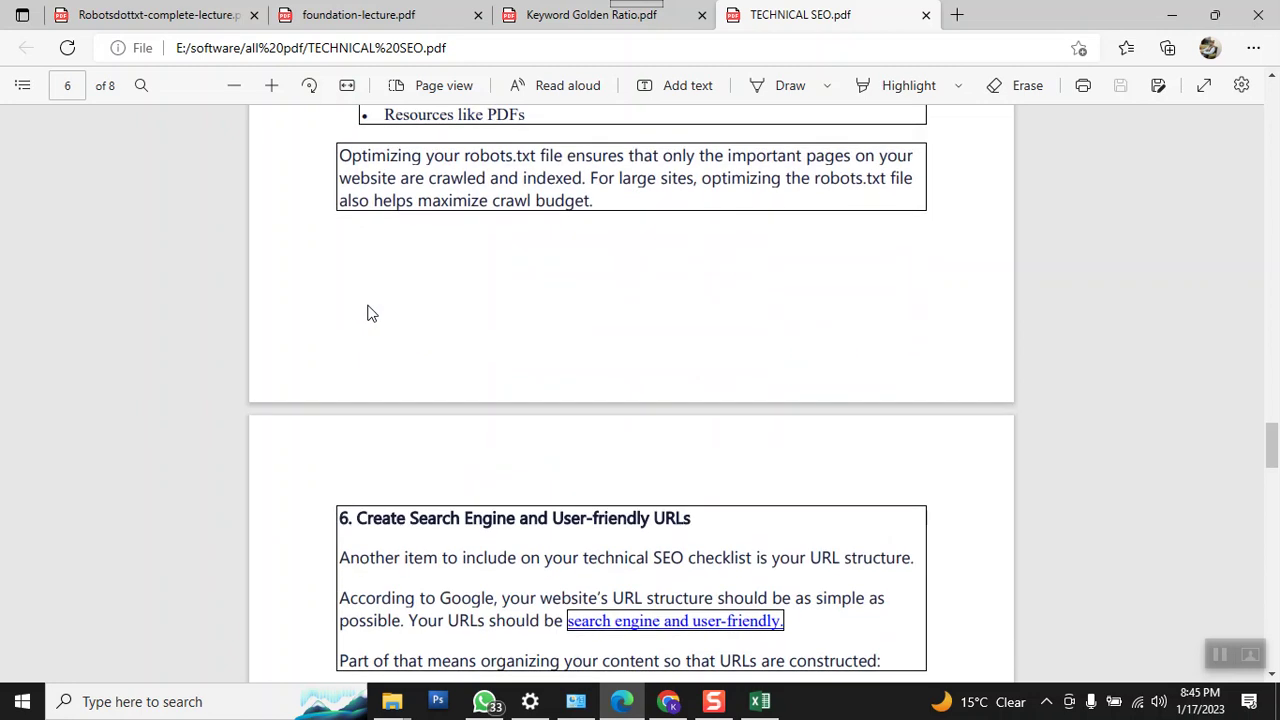
scroll(367, 314, "down", 6)
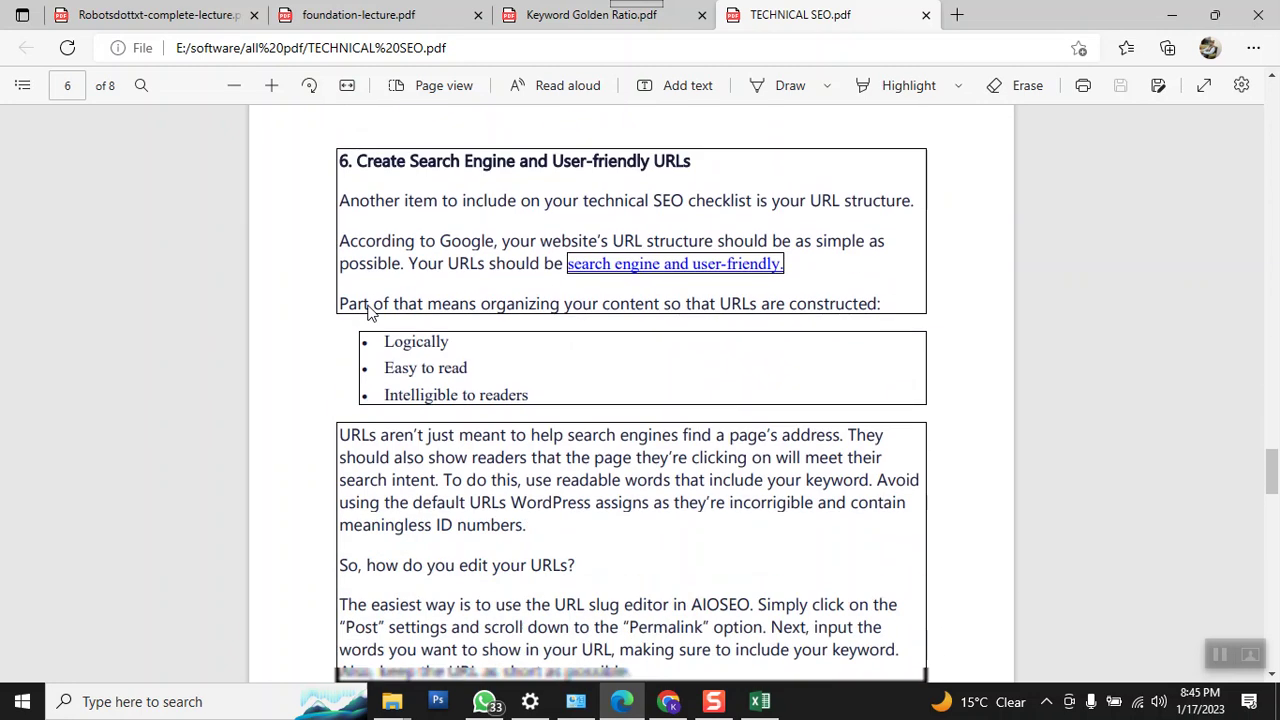
scroll(367, 314, "down", 11)
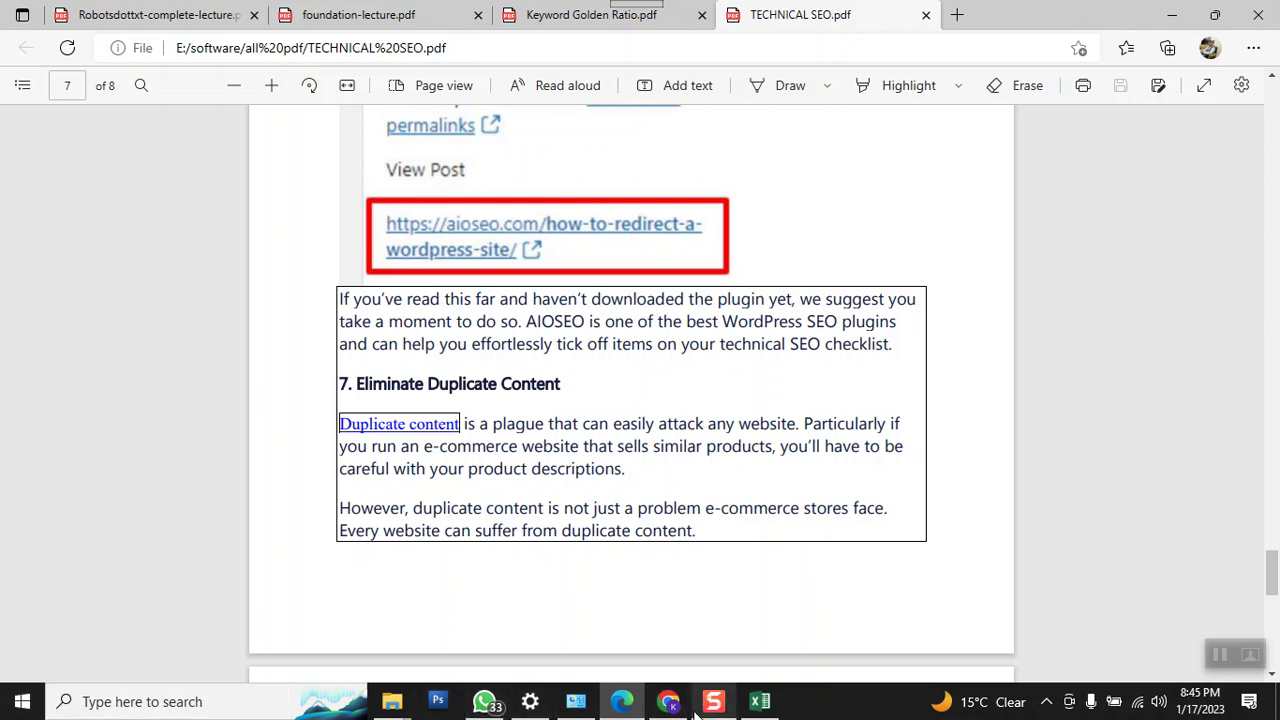
Step: Bring up the projects folder in File Explorer and launch the Marketing - Chrome shortcut
mouse_move(396, 708)
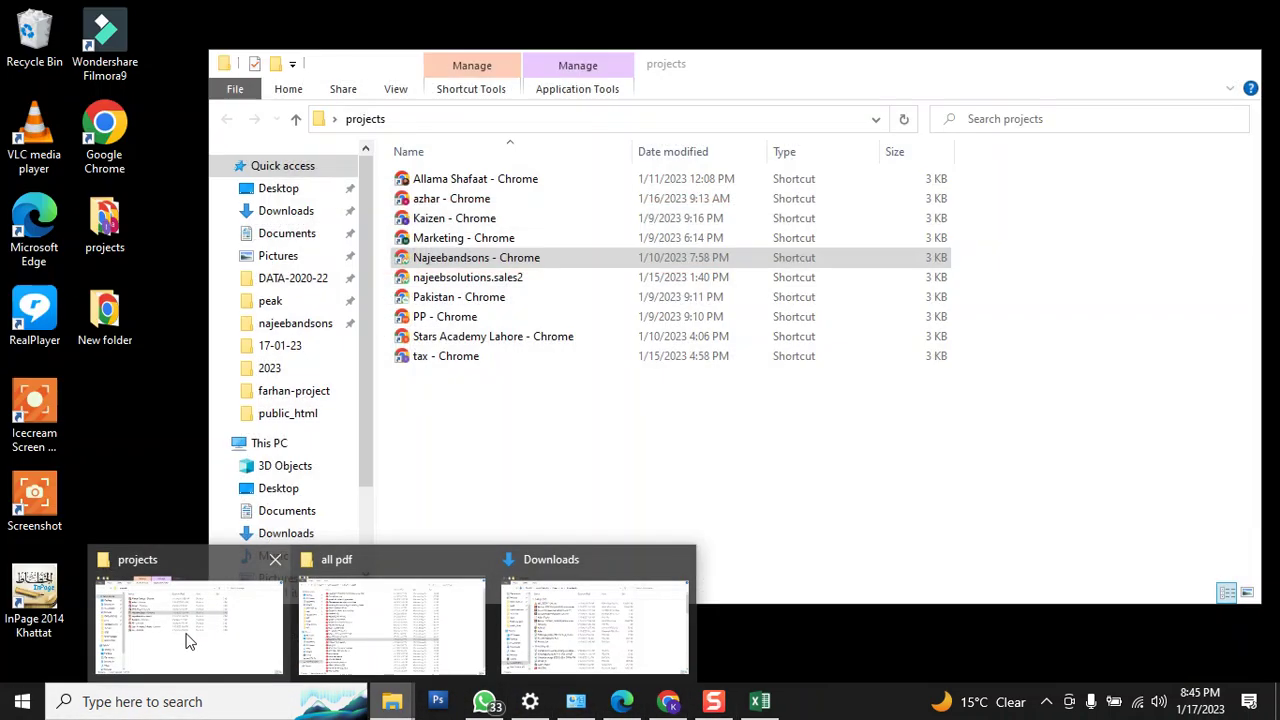
left_click(186, 634)
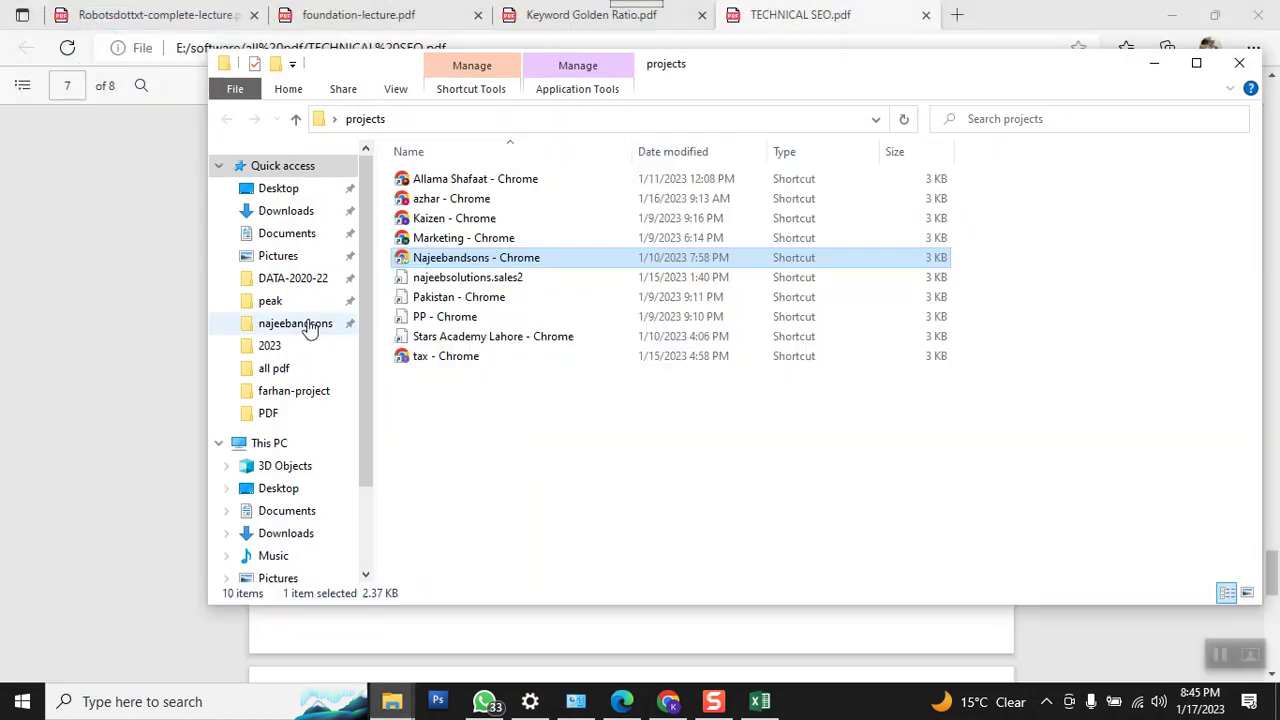
double_click(424, 244)
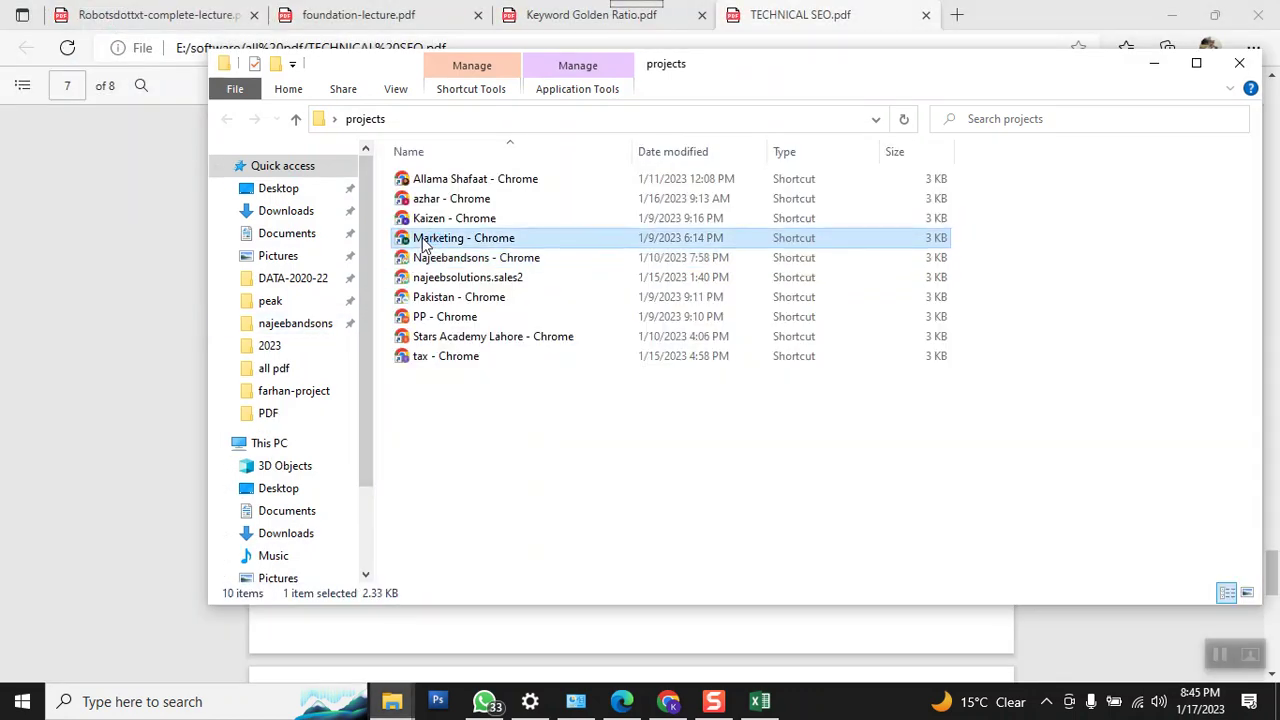
Step: Search Google for search console in a new tab and open the Google Search Console Tools result
mouse_move(662, 692)
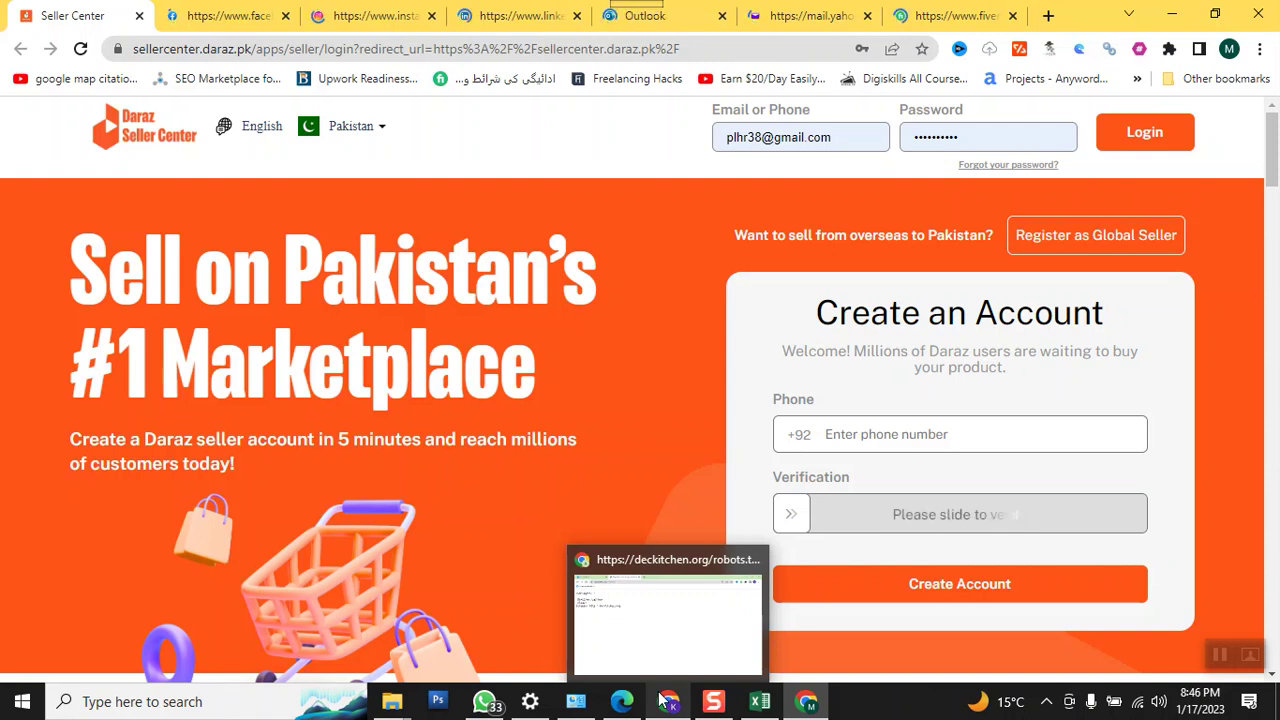
left_click(1048, 16)
type("search c")
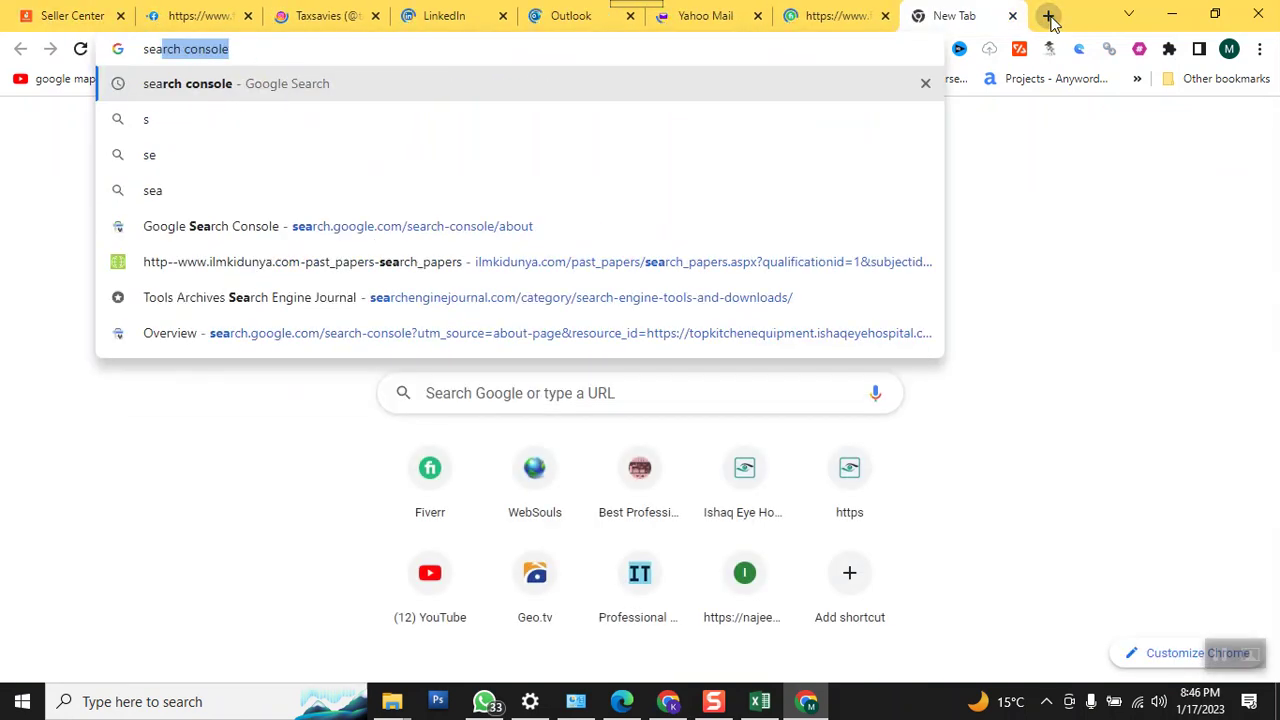
type("o")
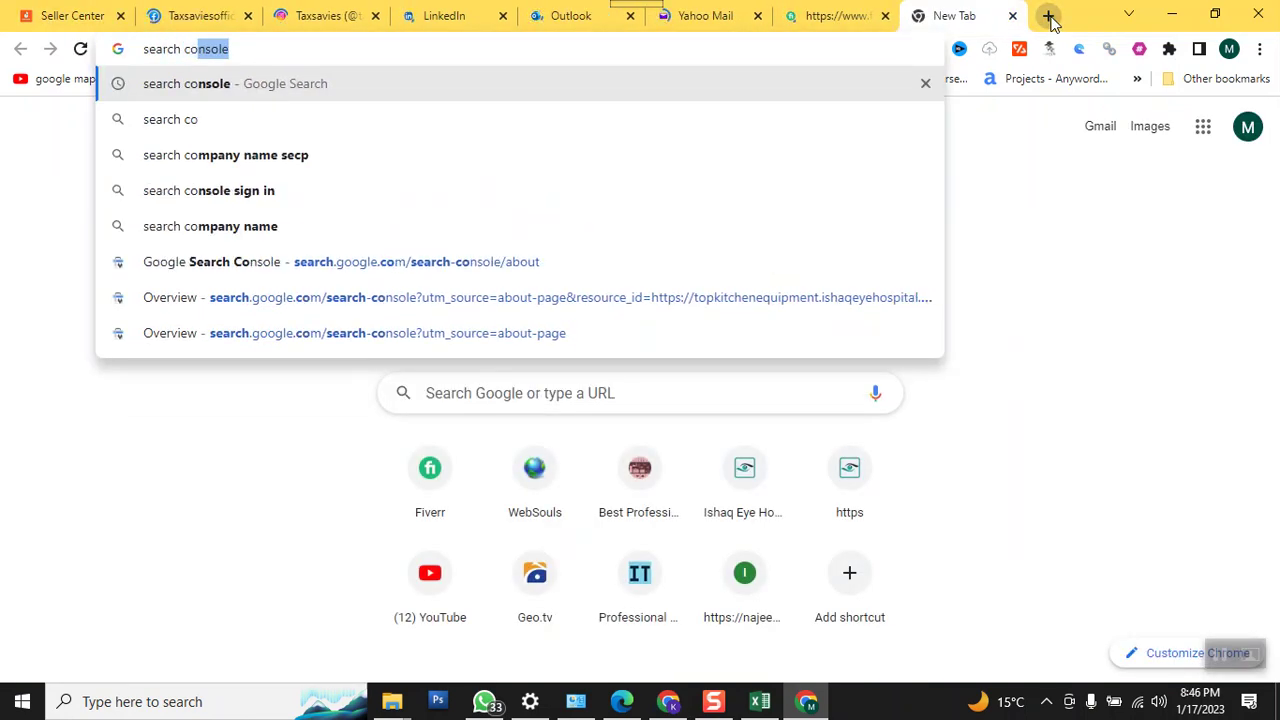
type("nsole")
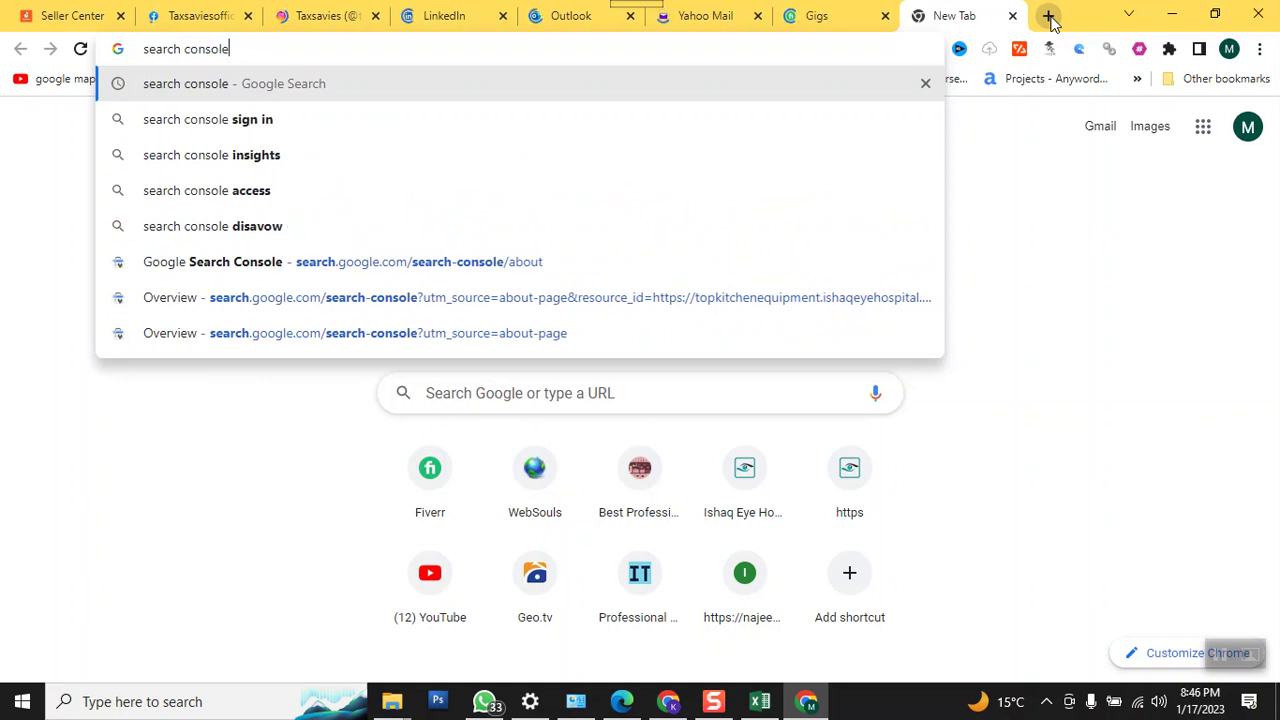
key("Return")
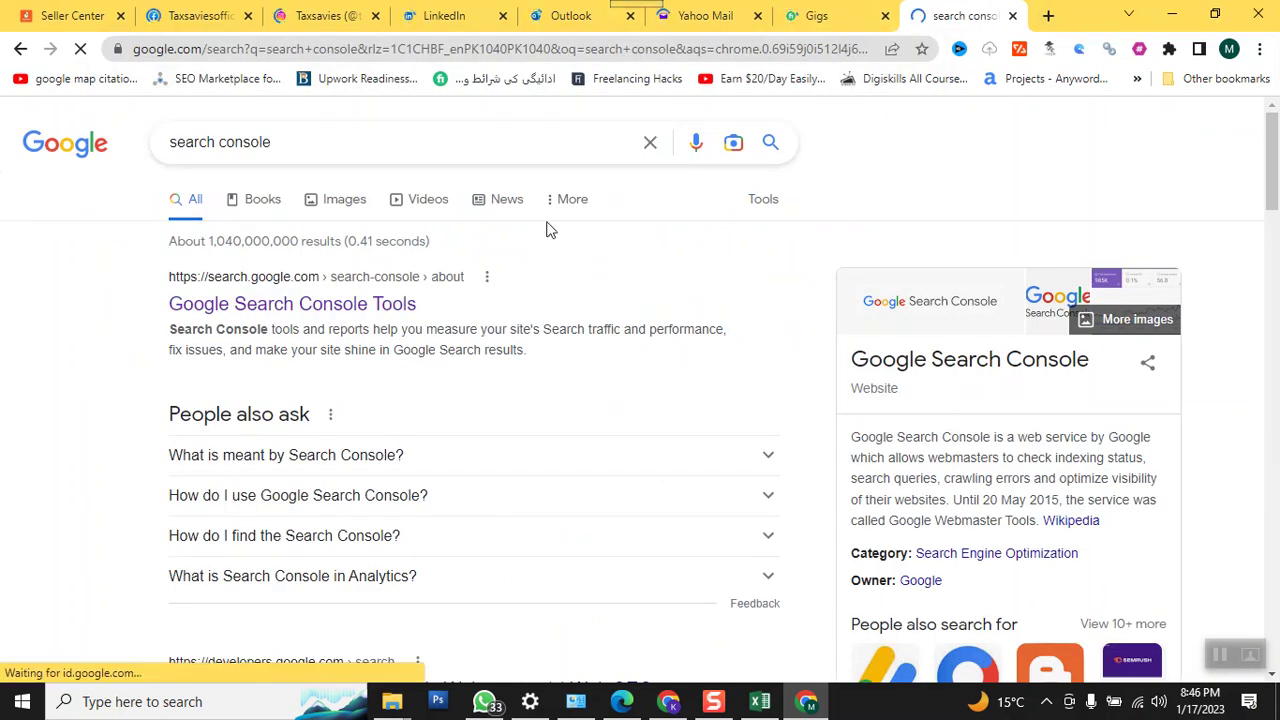
left_click(385, 308)
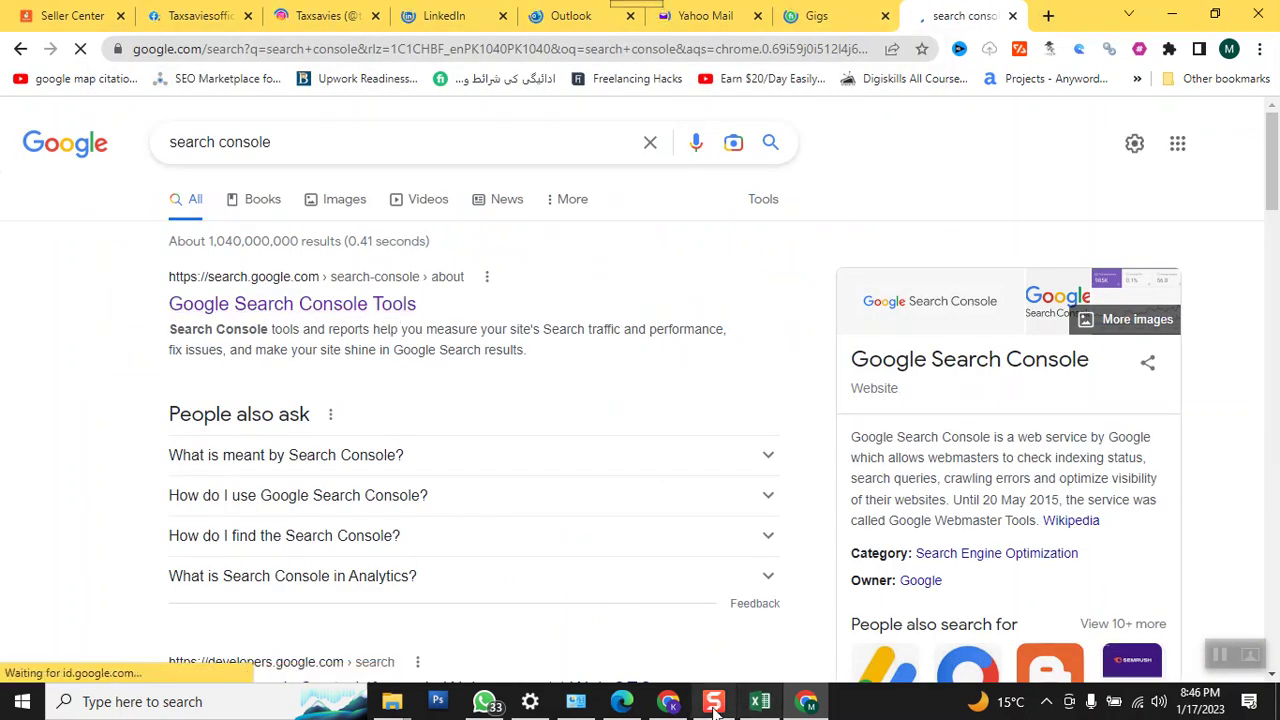
Step: Read the rest of the duplicate content section in the TECHNICAL SEO PDF and return to the Search Console page
left_click(619, 705)
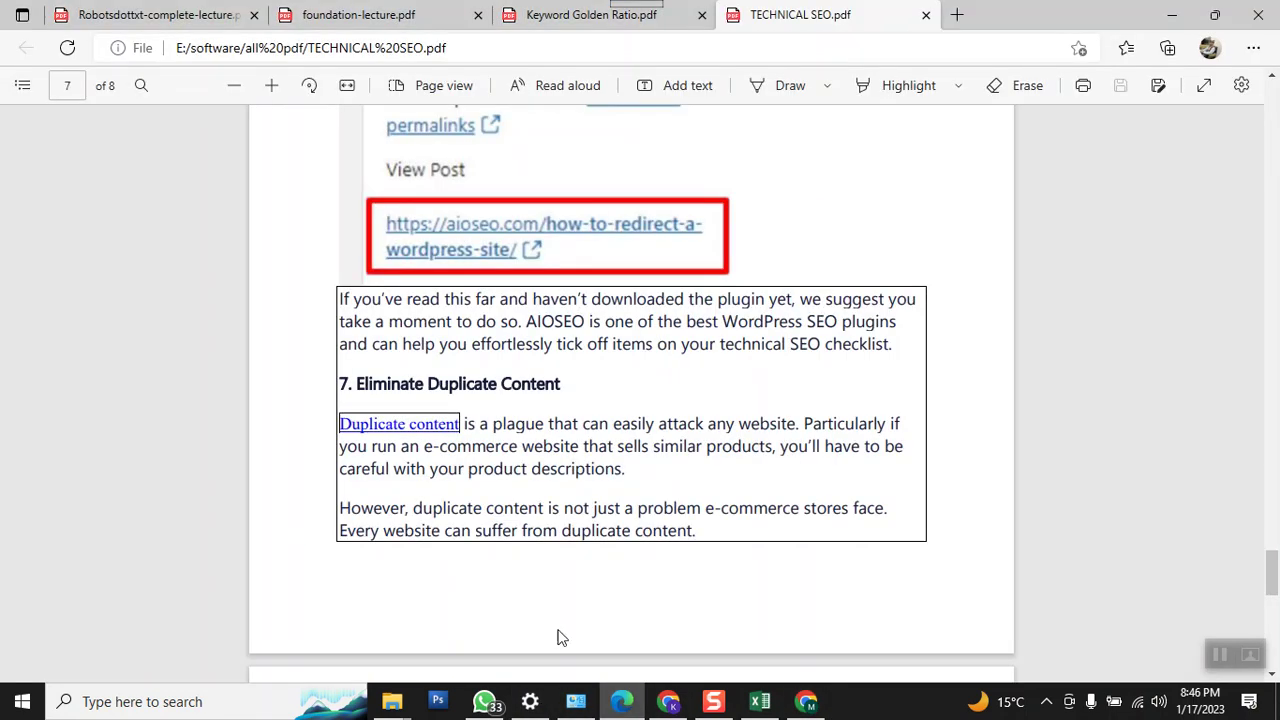
scroll(540, 540, "down", 5)
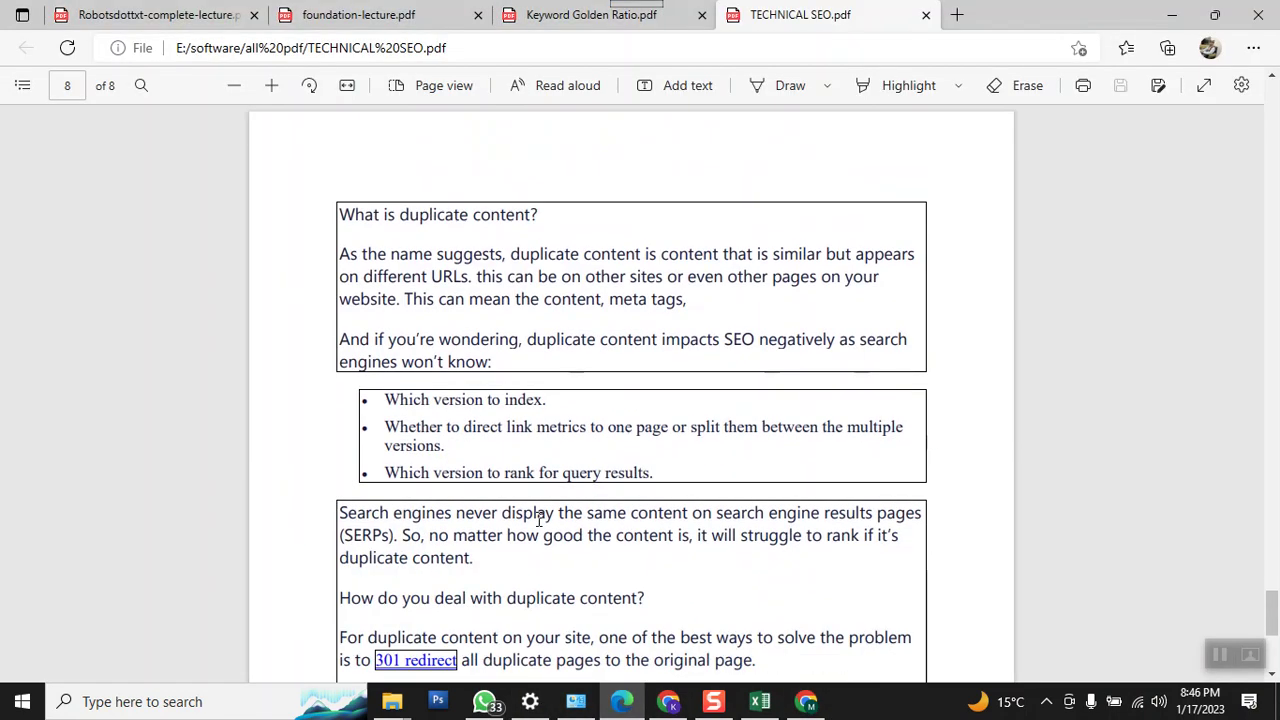
scroll(538, 519, "down", 4)
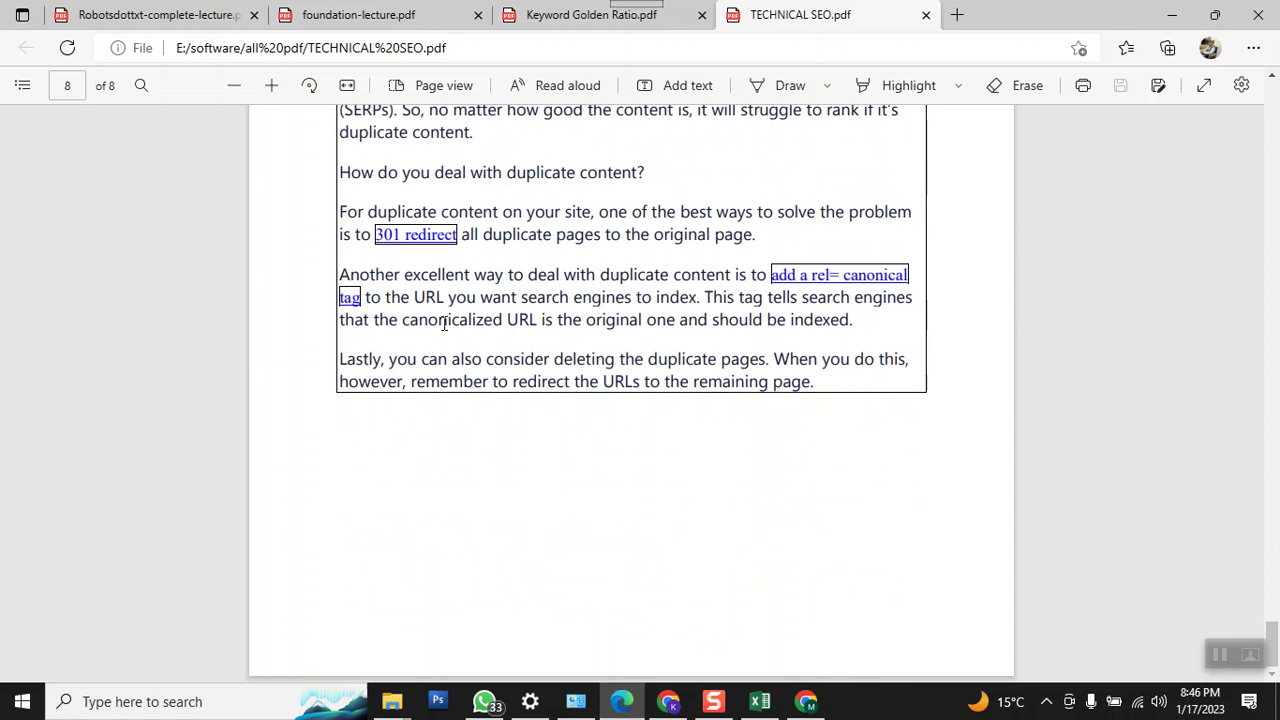
left_click(1172, 15)
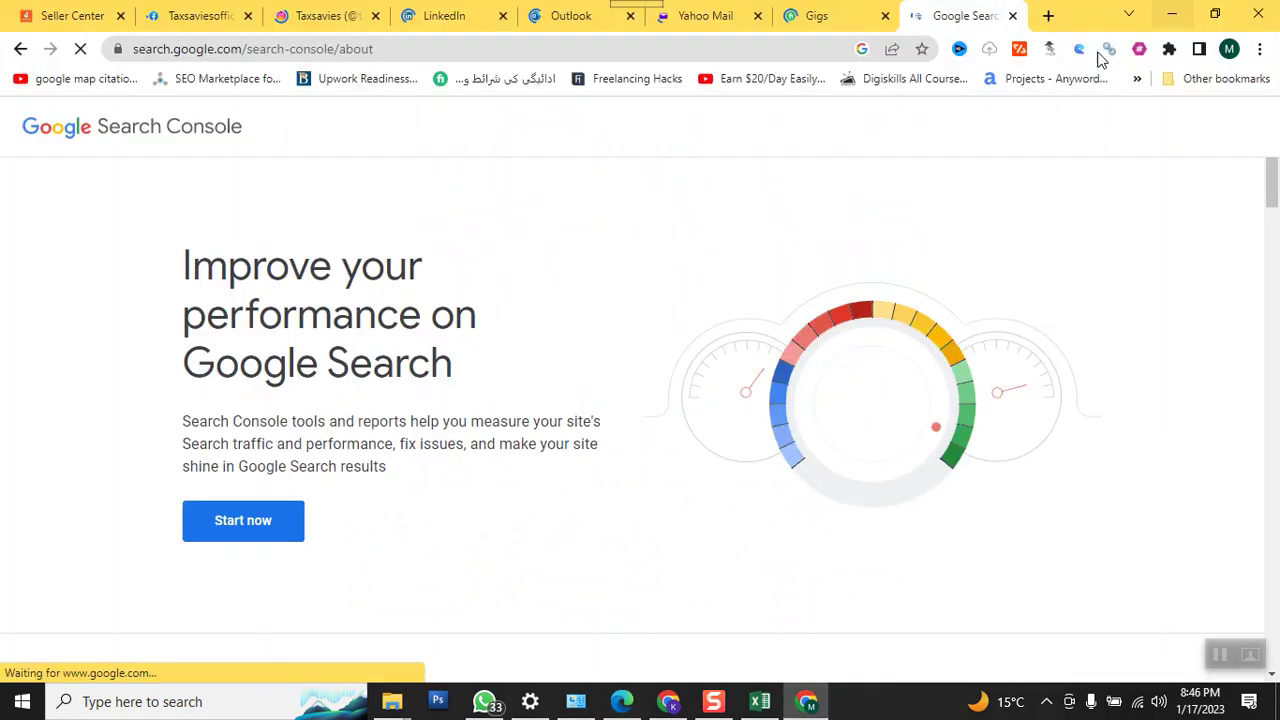
left_click(265, 522)
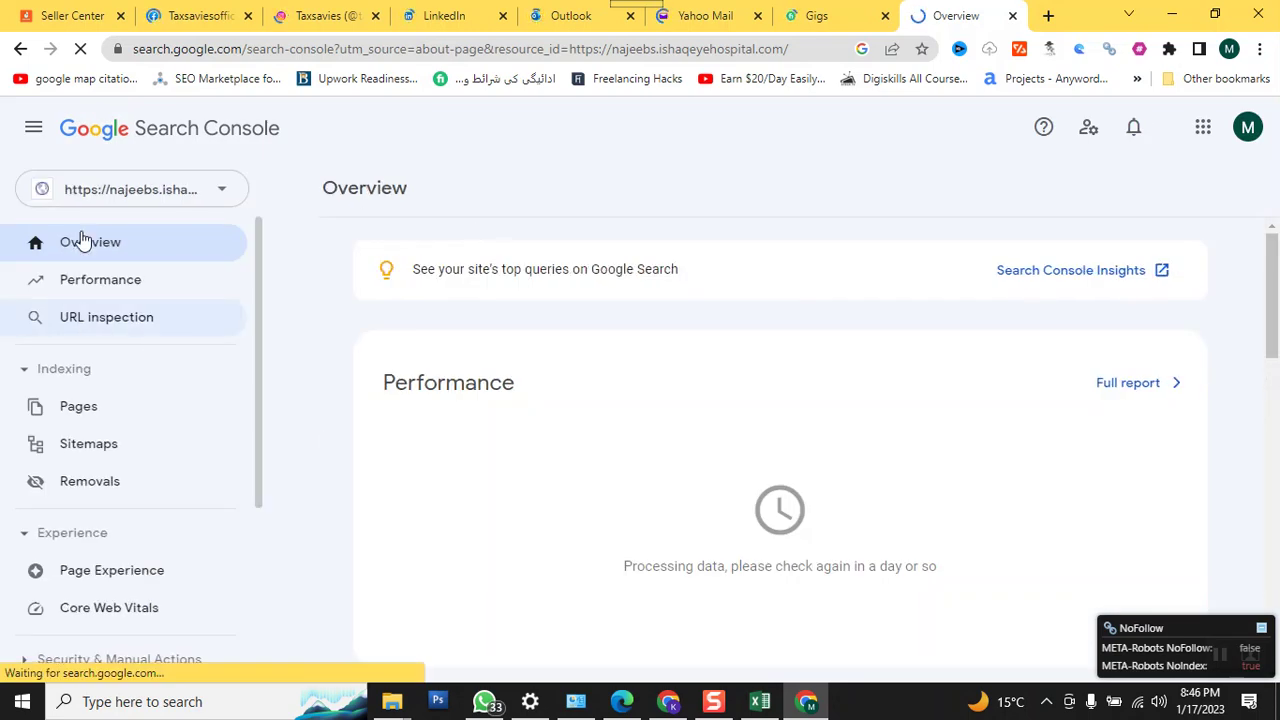
left_click(166, 206)
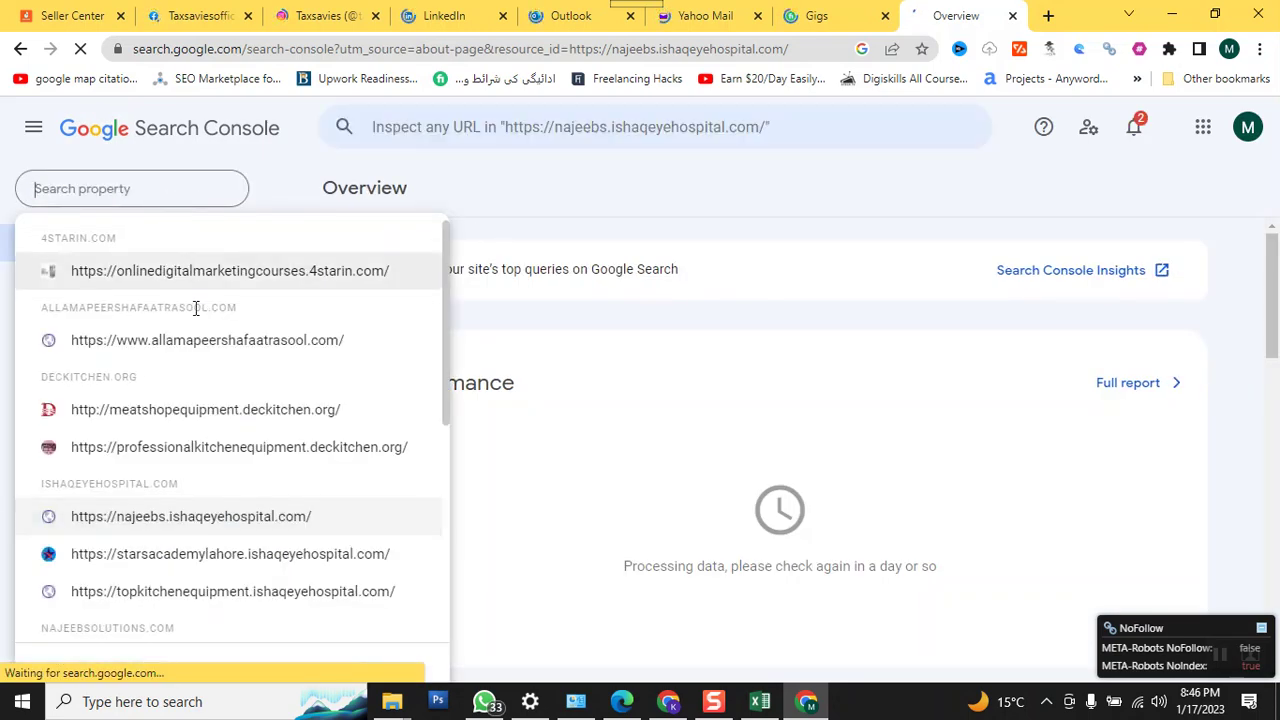
left_click(206, 449)
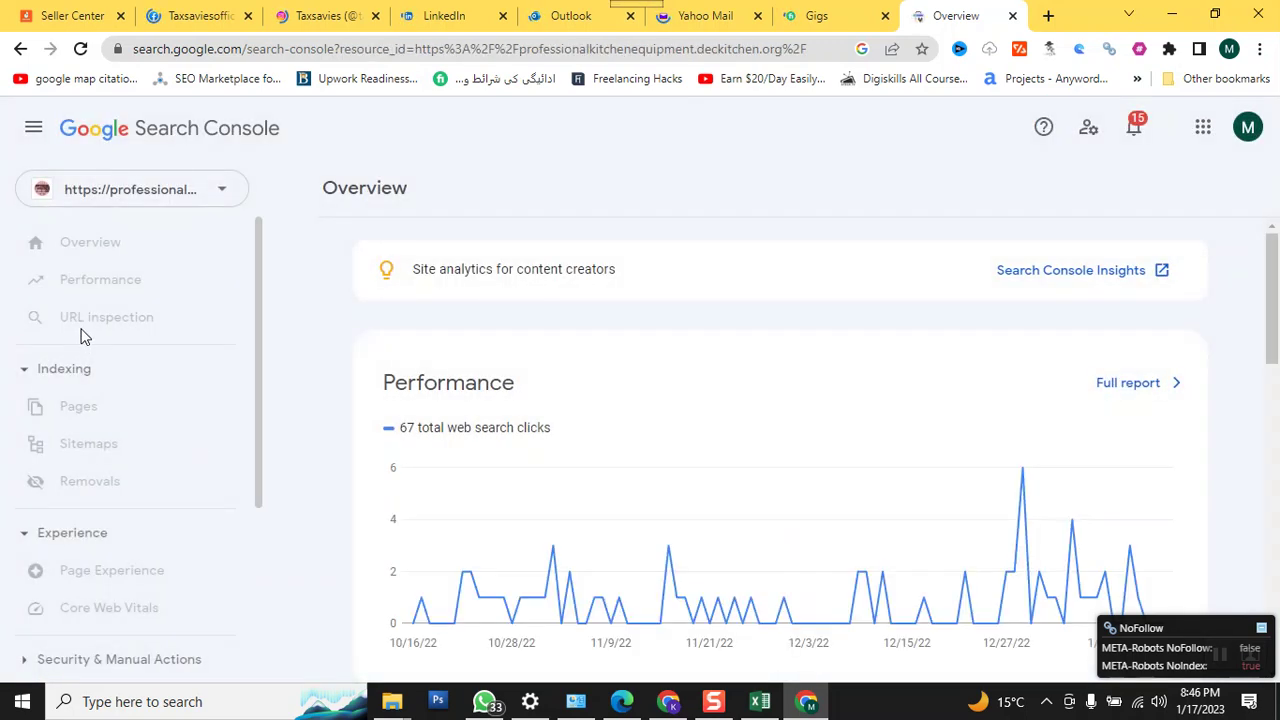
Step: Review the property's indexing and experience summaries on the overview, and open its Performance report
scroll(552, 365, "down", 5)
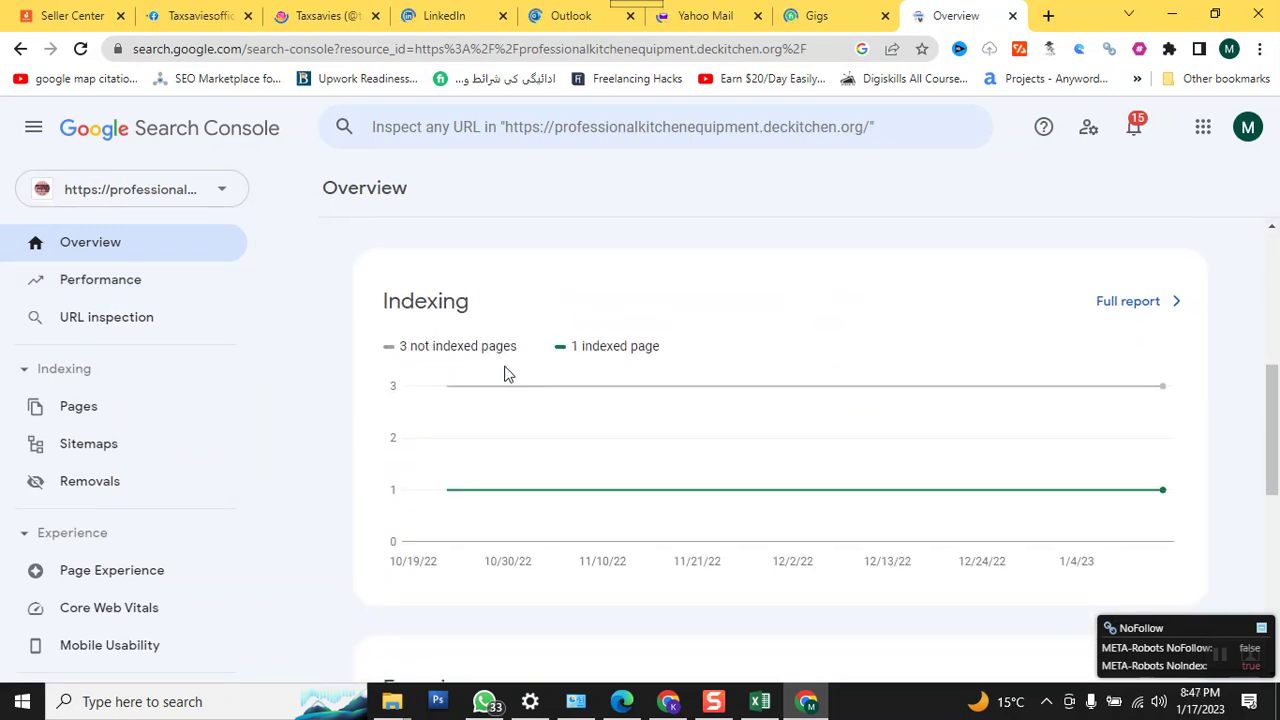
scroll(505, 373, "down", 3)
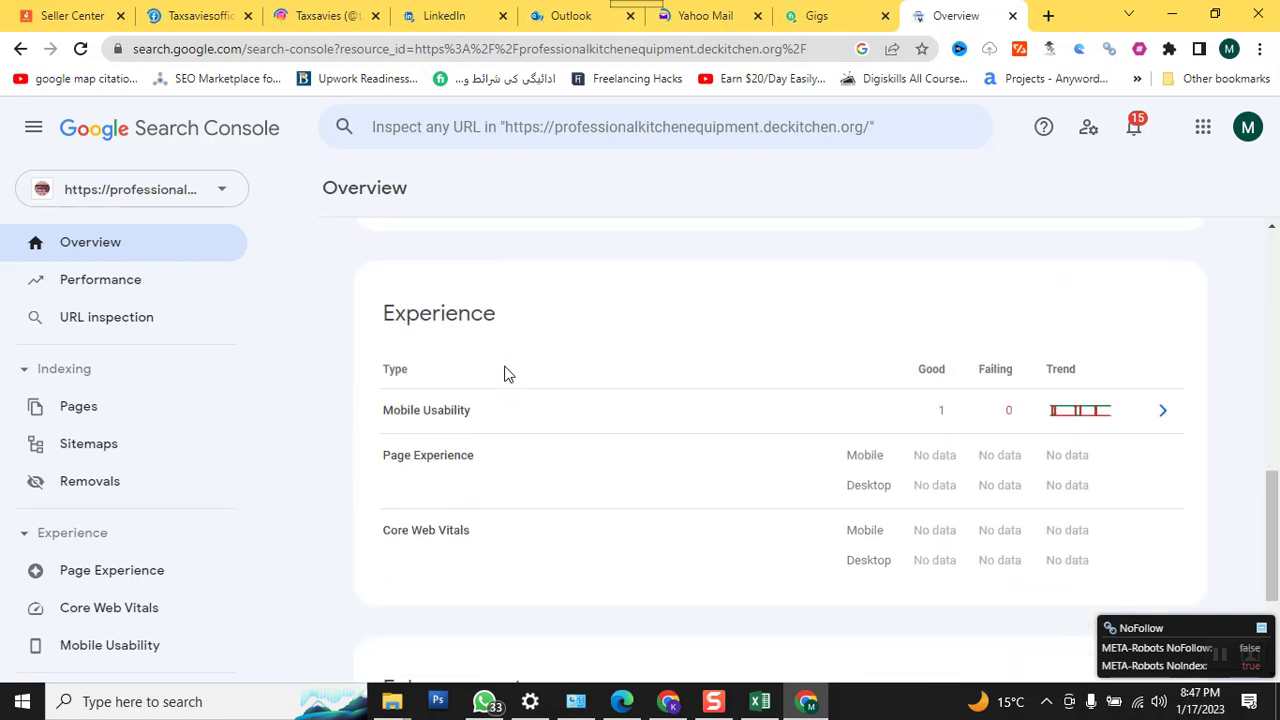
scroll(505, 373, "up", 10)
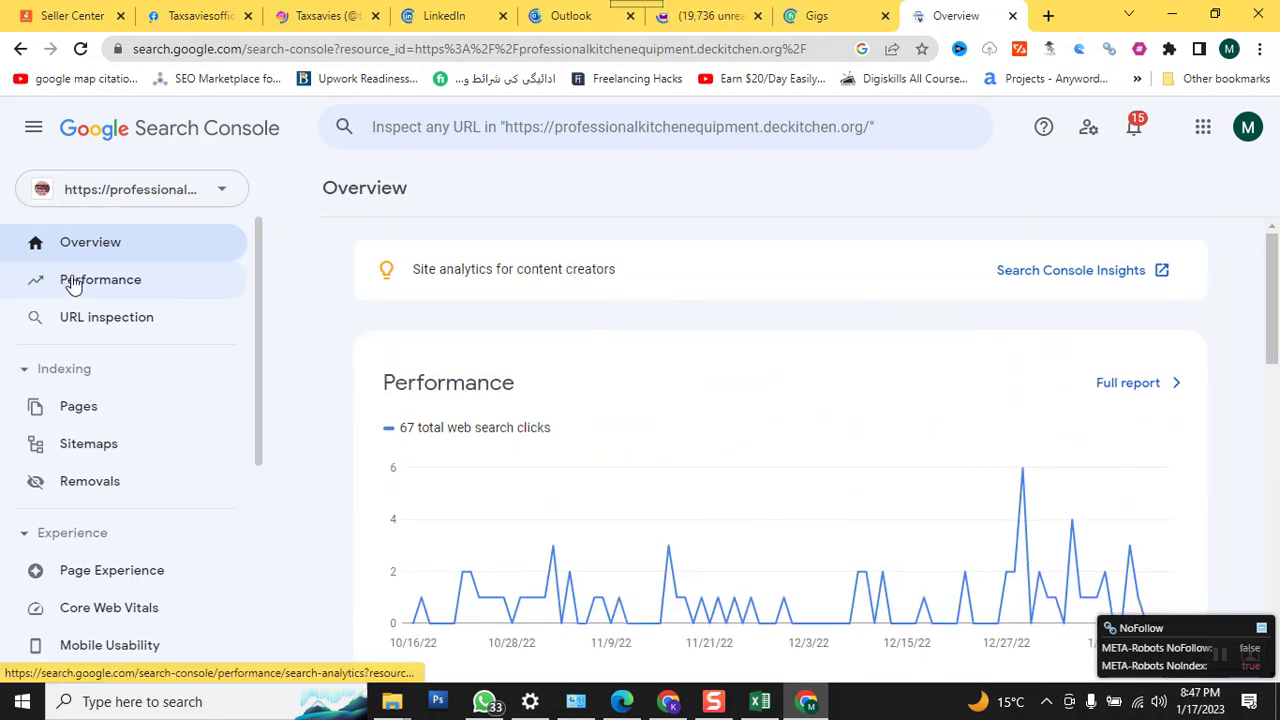
left_click(72, 283)
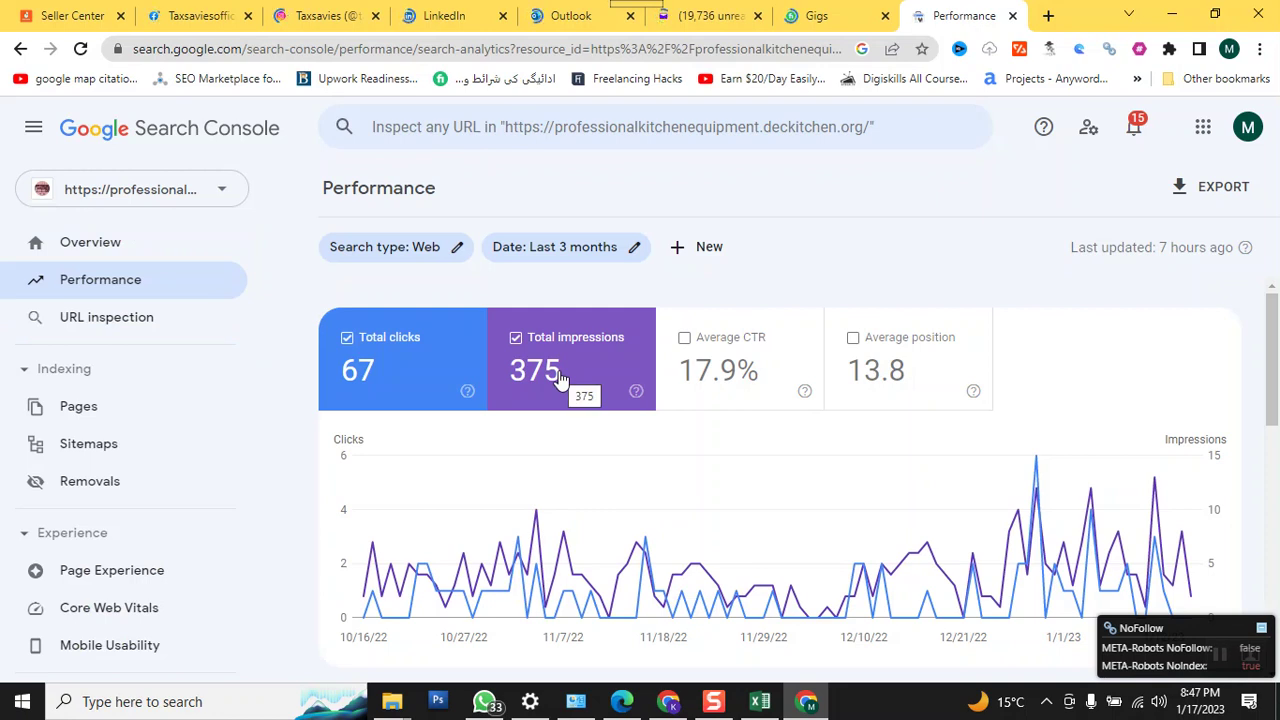
left_click(156, 323)
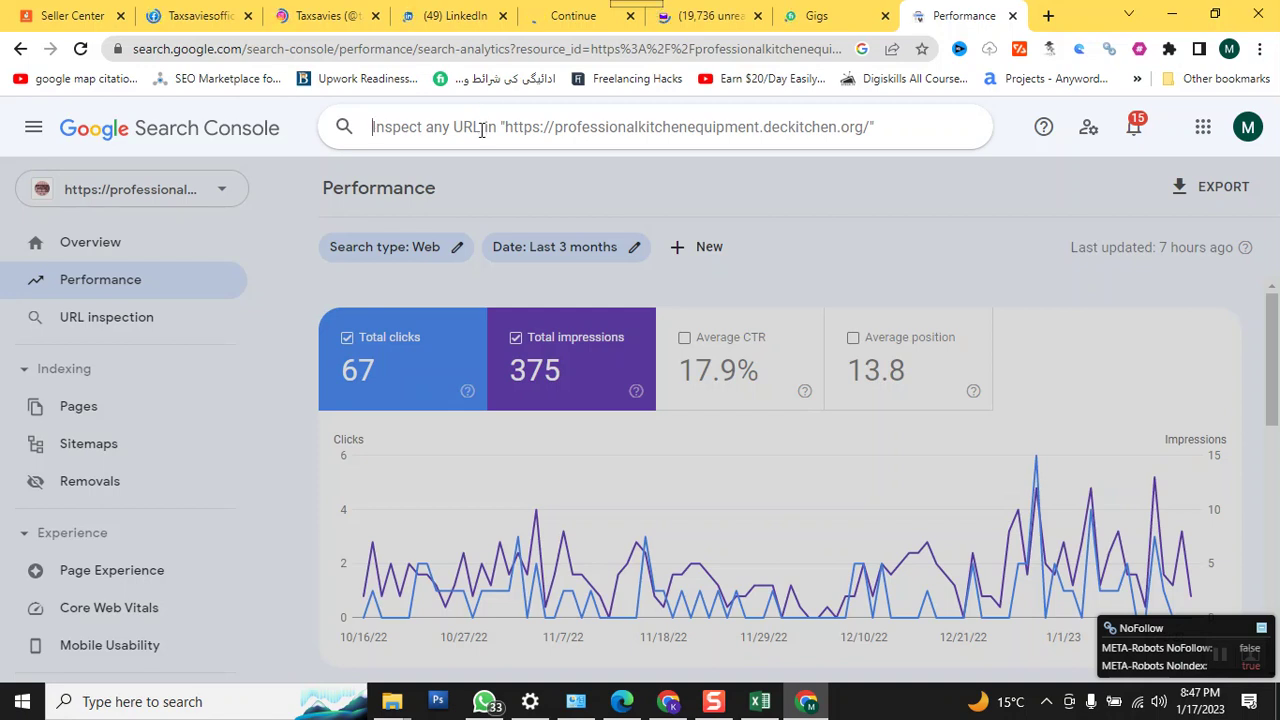
left_click(1049, 16)
type("htt")
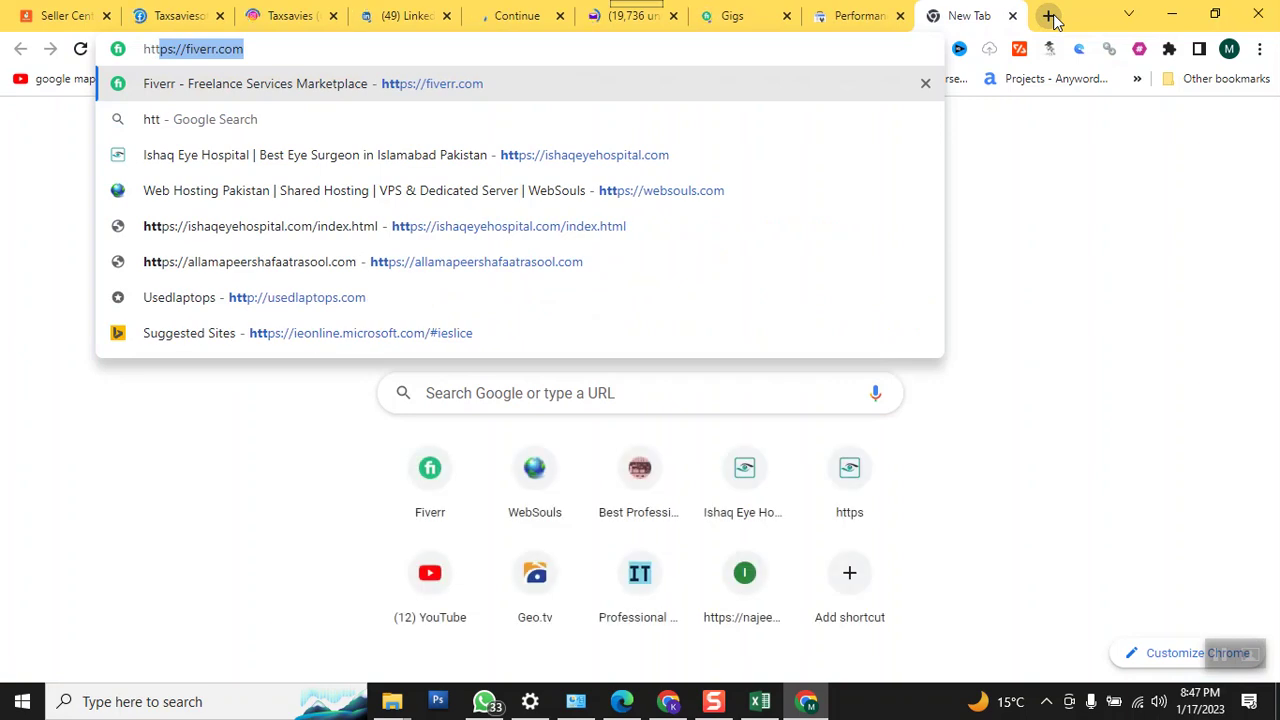
type("ps://fiverr.")
key("BackSpace")
key("BackSpace")
key("BackSpace")
key("BackSpace")
key("BackSpace")
key("BackSpace")
key("BackSpace")
type("ps://p")
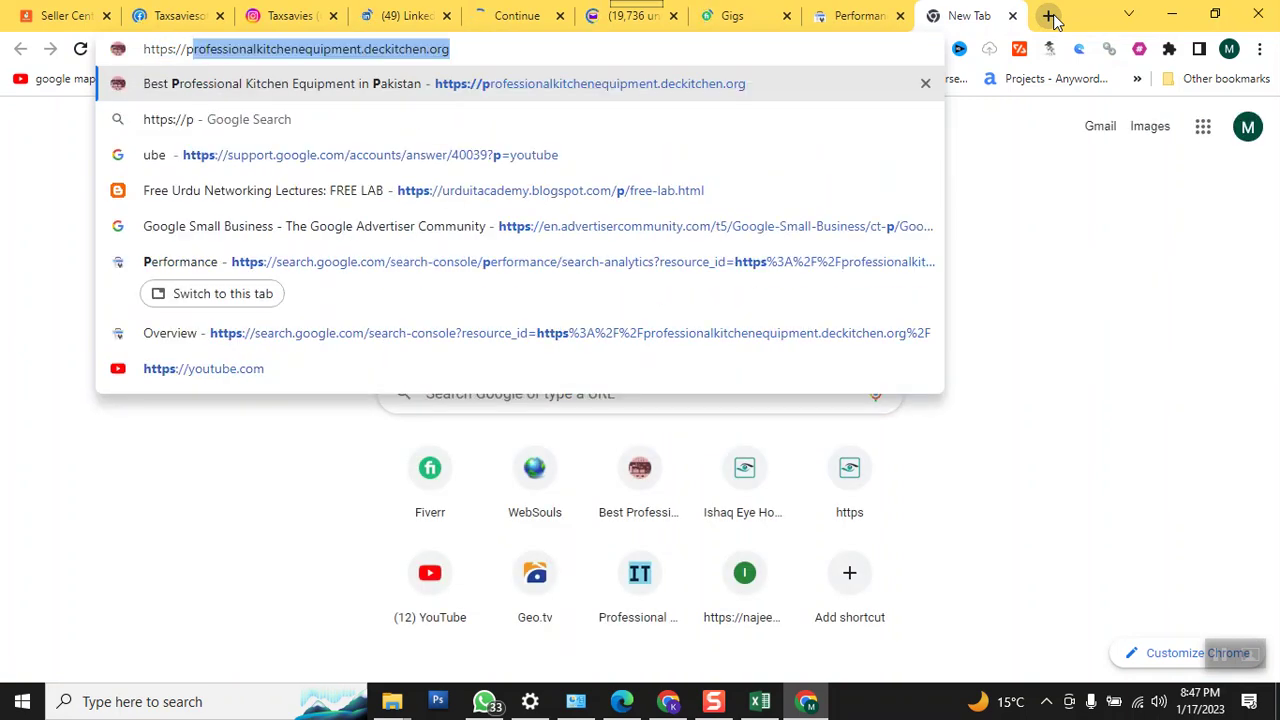
type("r")
key("Return")
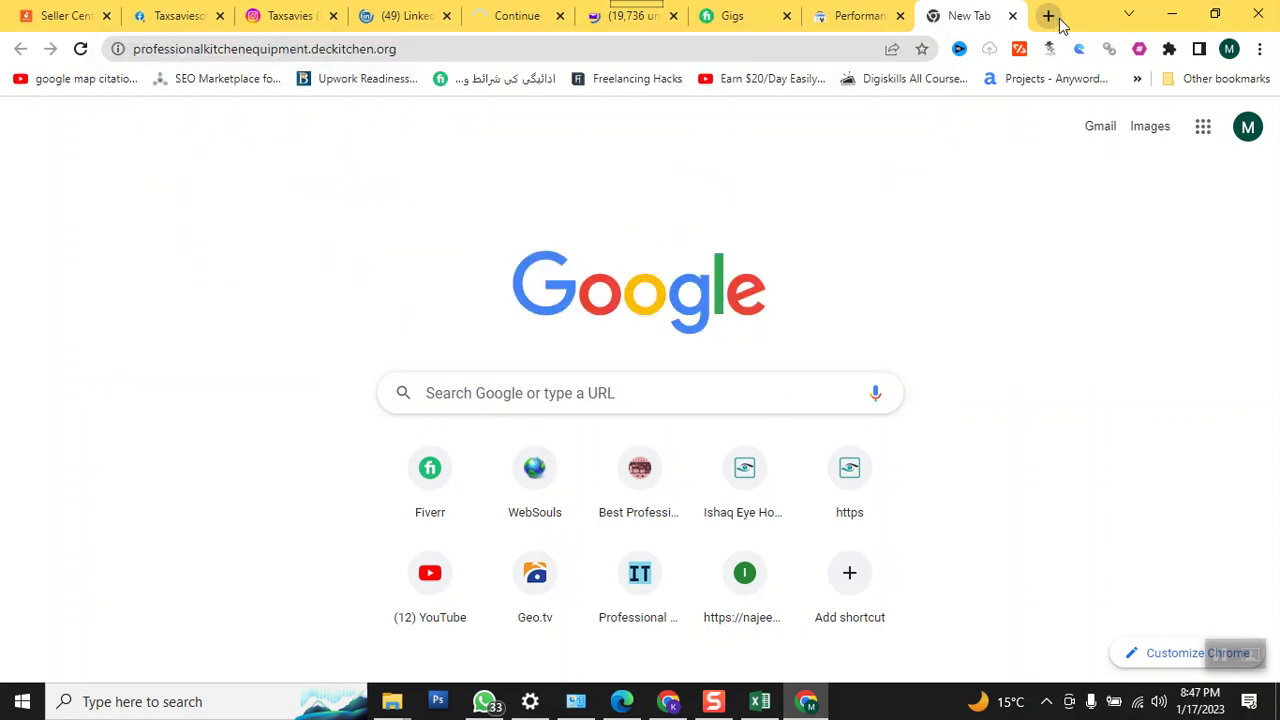
Step: Copy the kitchen equipment site's address and run a Search Console URL inspection on it
left_click(203, 52)
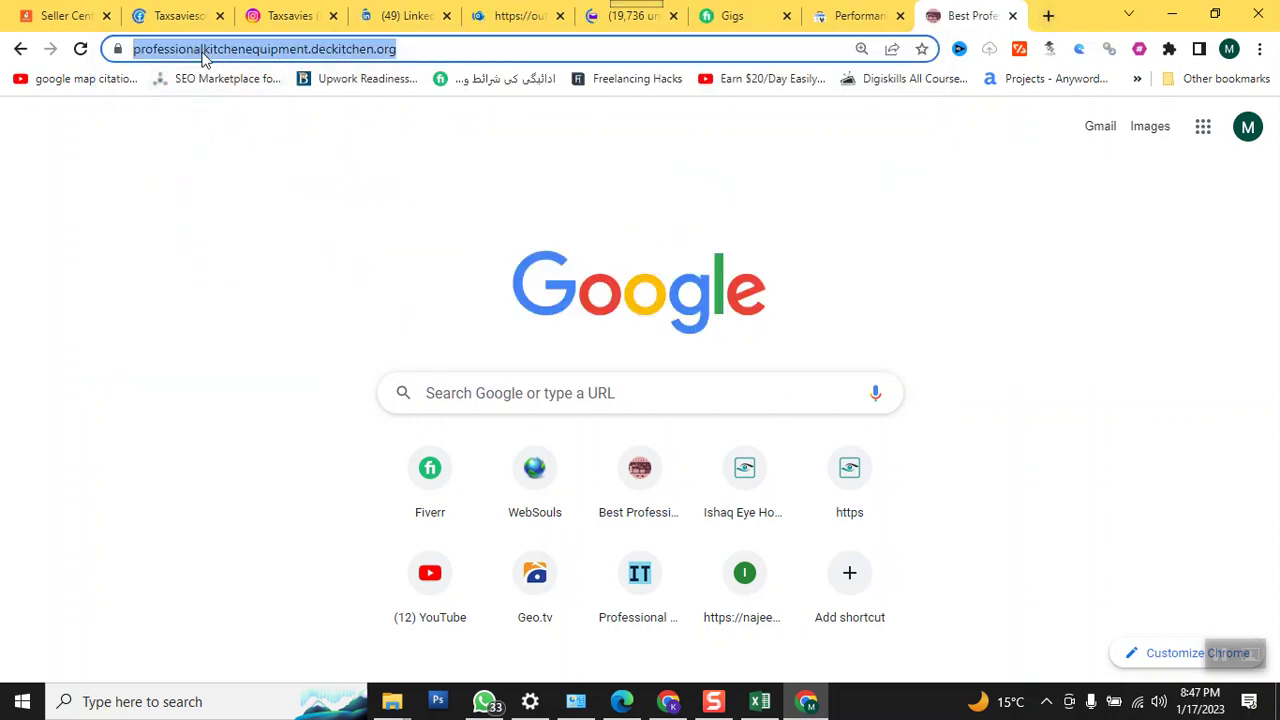
right_click(203, 55)
left_click(244, 158)
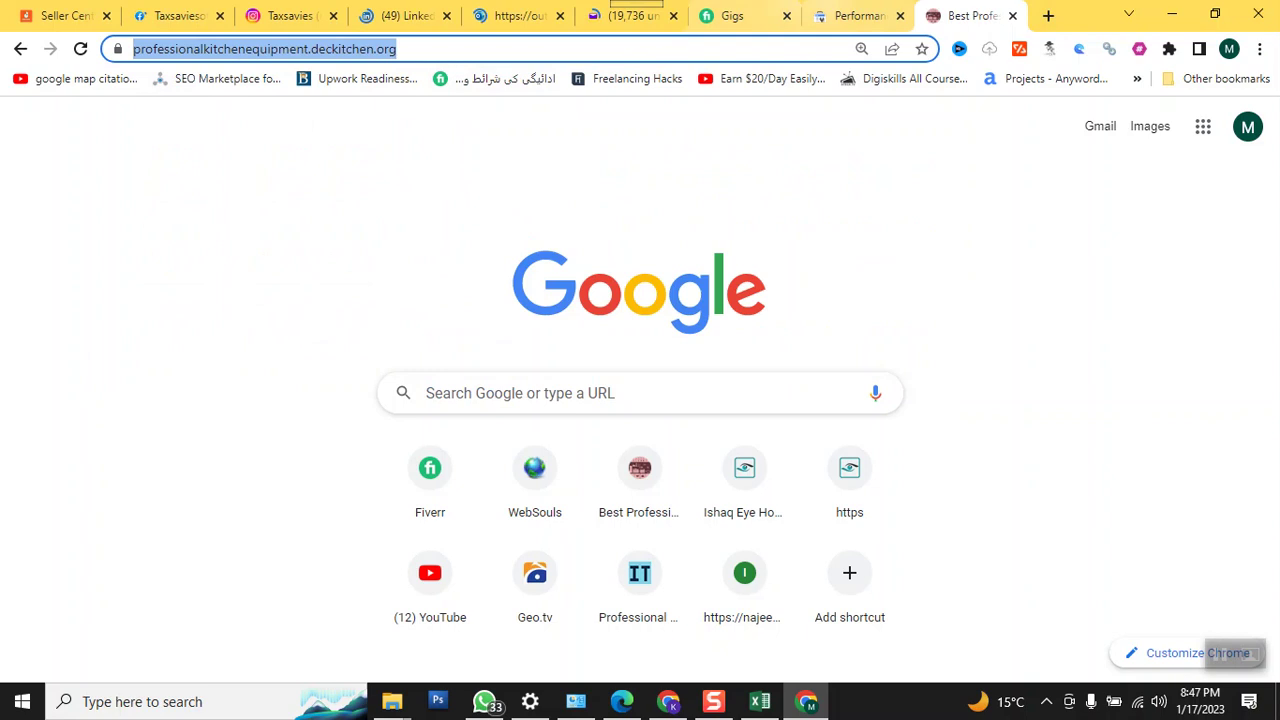
left_click(857, 15)
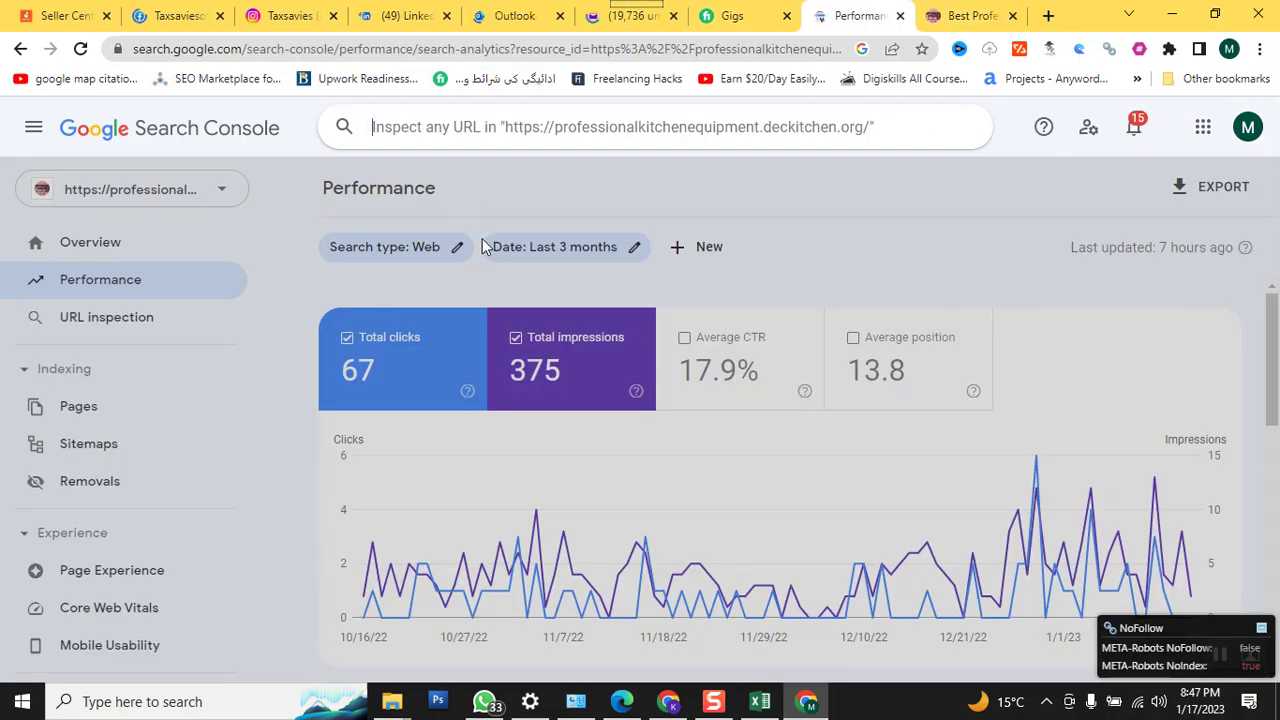
right_click(442, 120)
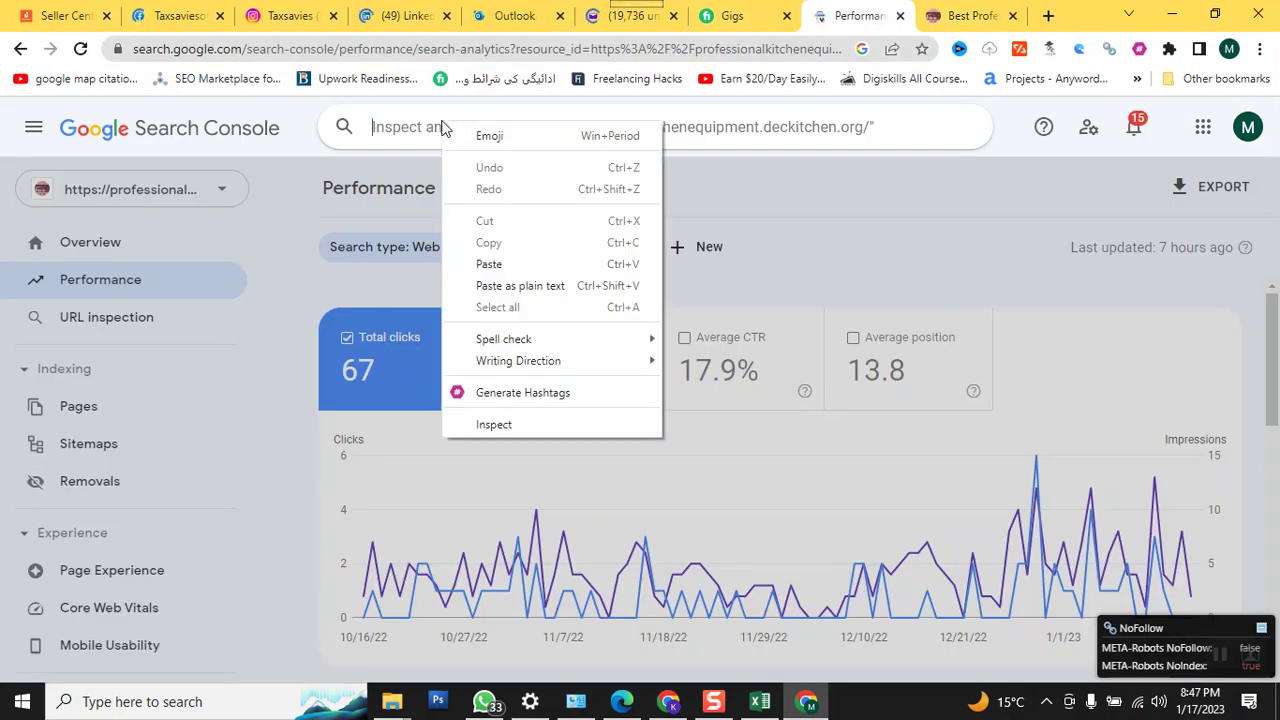
left_click(489, 264)
key("Return")
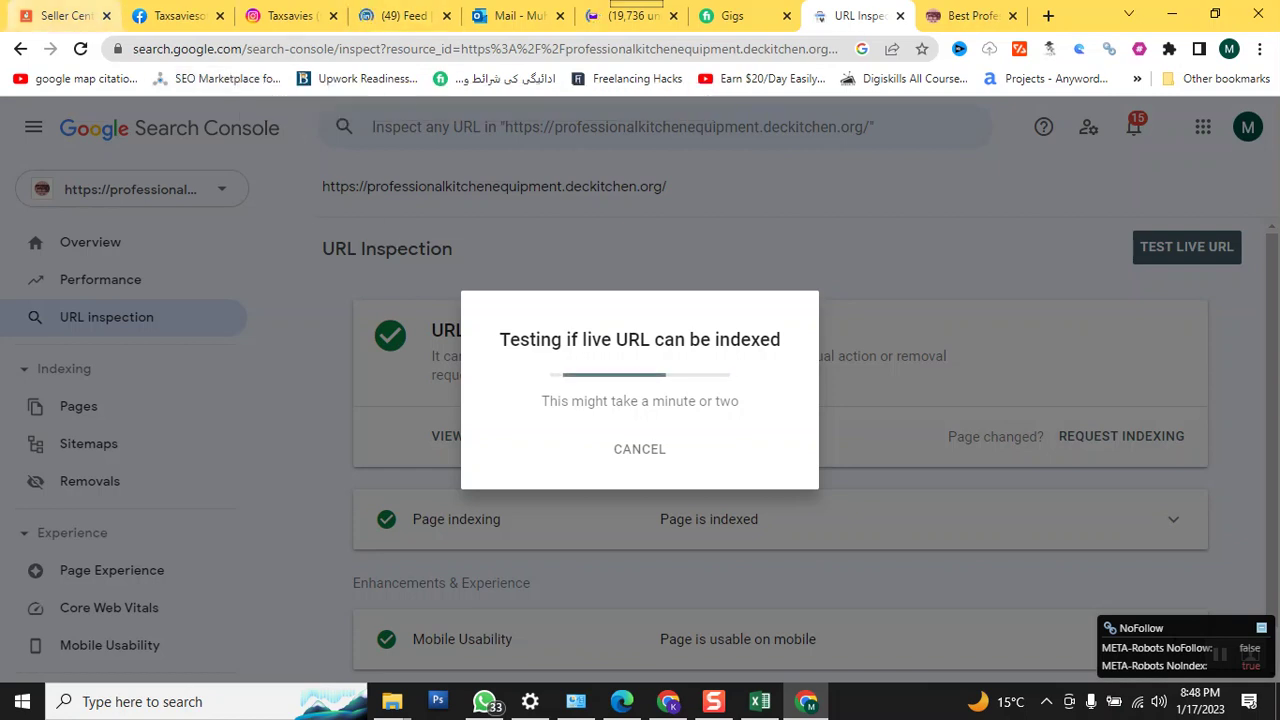
Step: Request indexing for the inspected URL, dismiss the confirmation and return to the projects folder
mouse_move(60, 15)
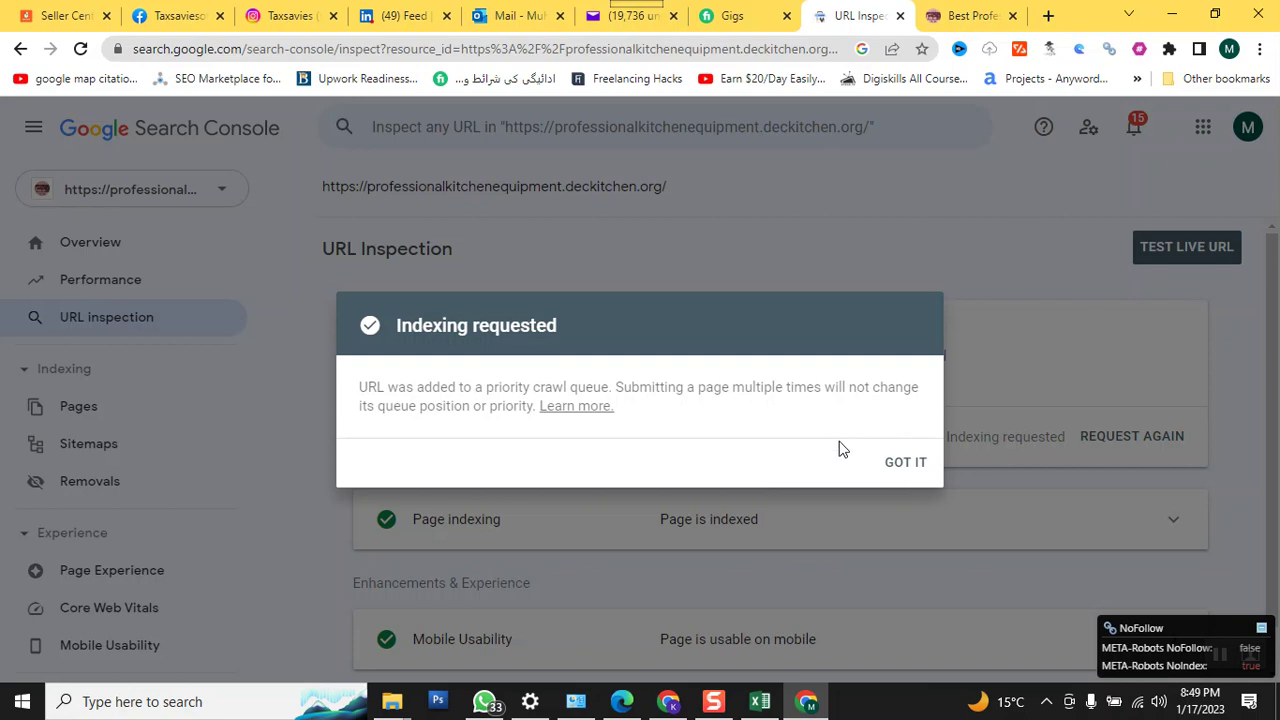
left_click(904, 465)
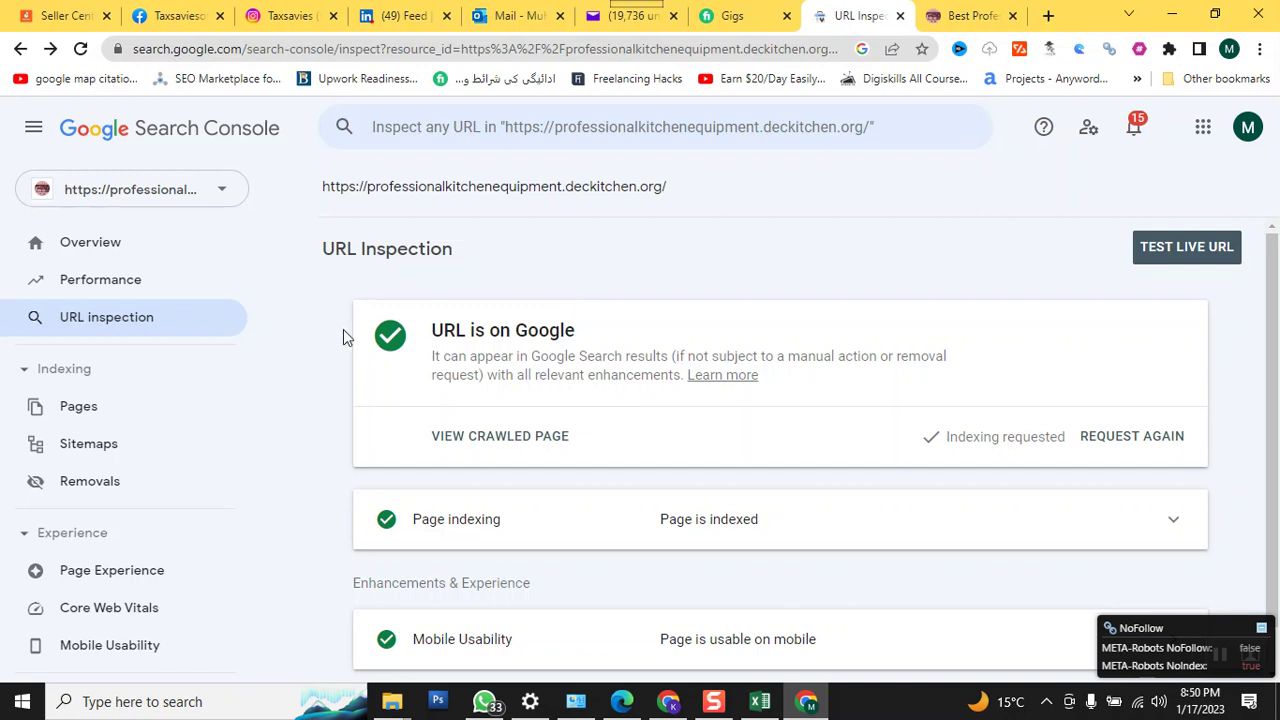
left_click(1171, 15)
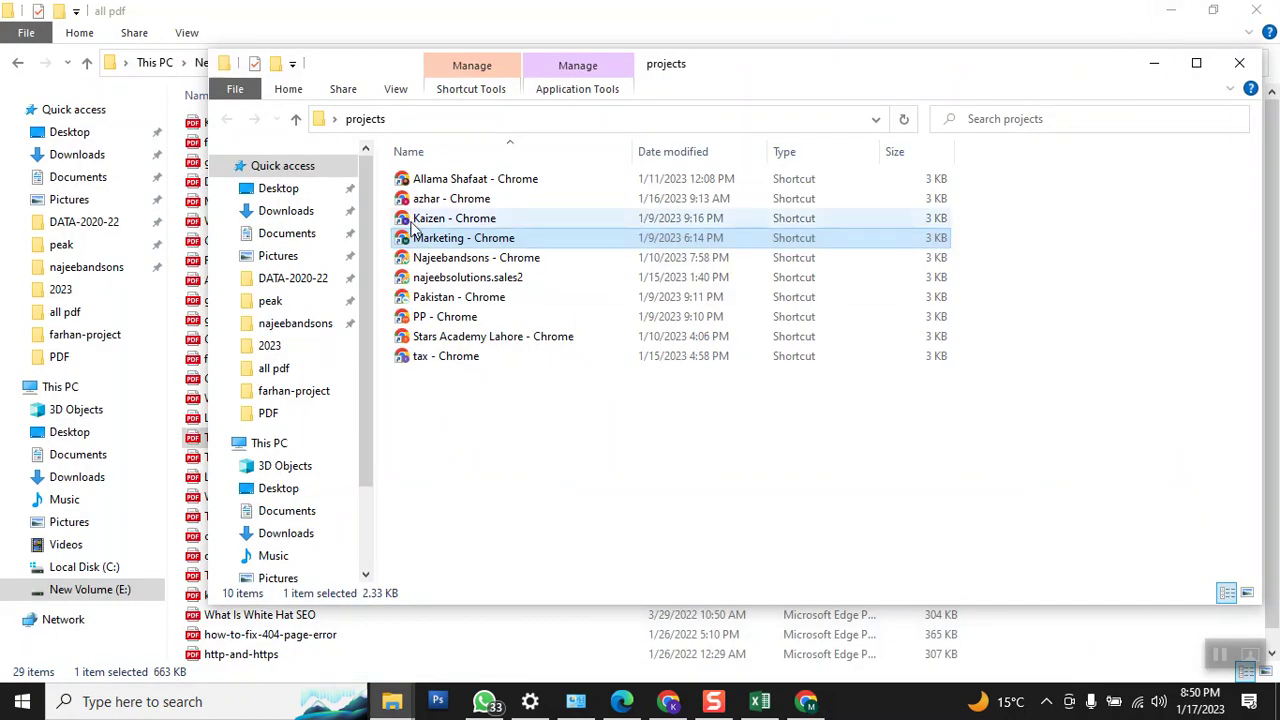